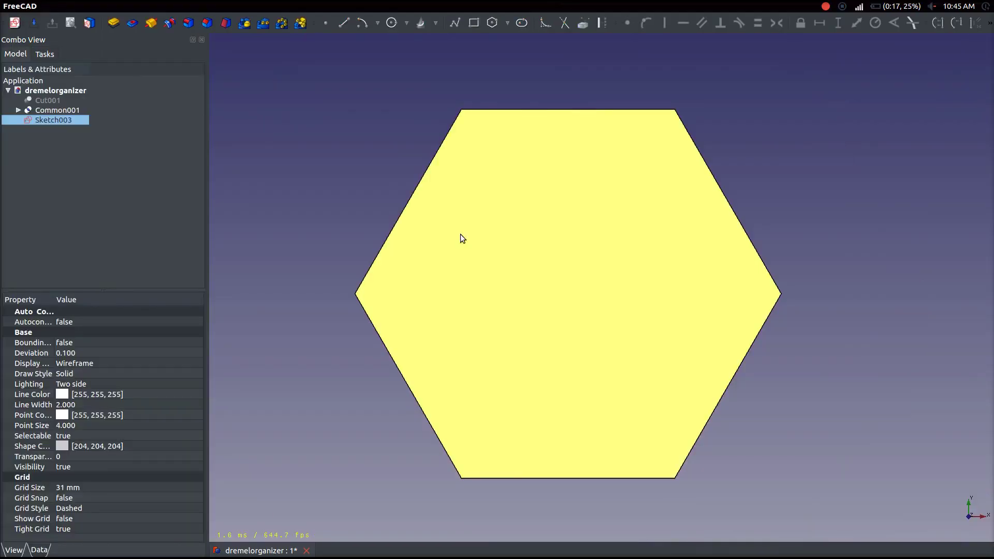
Set the pocket depth to 9 mm, then check the block from top and isometric views.
{"action": "left_click", "coordinate": [132, 23]}
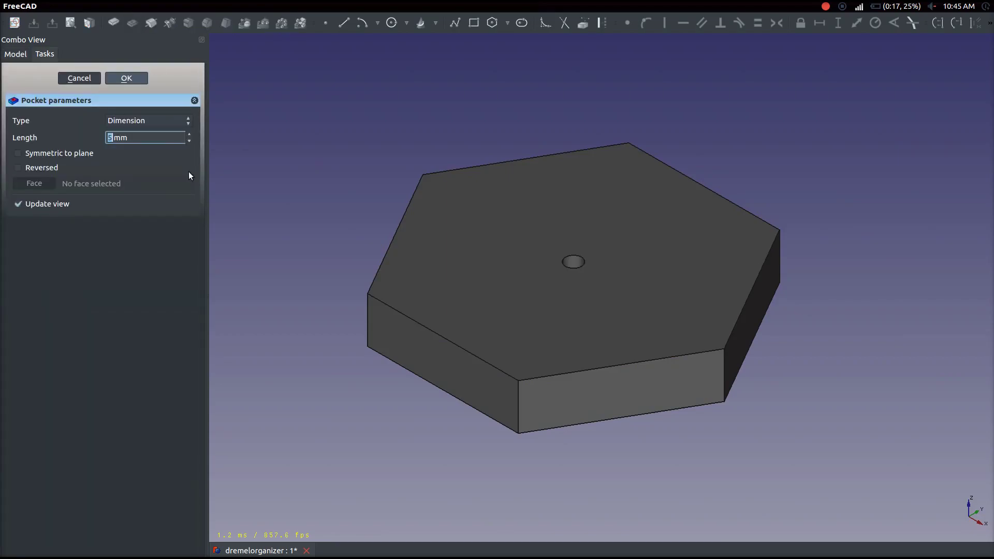
{"action": "key", "text": "BackSpace"}
{"action": "type", "text": "9"}
{"action": "key", "text": "Return"}
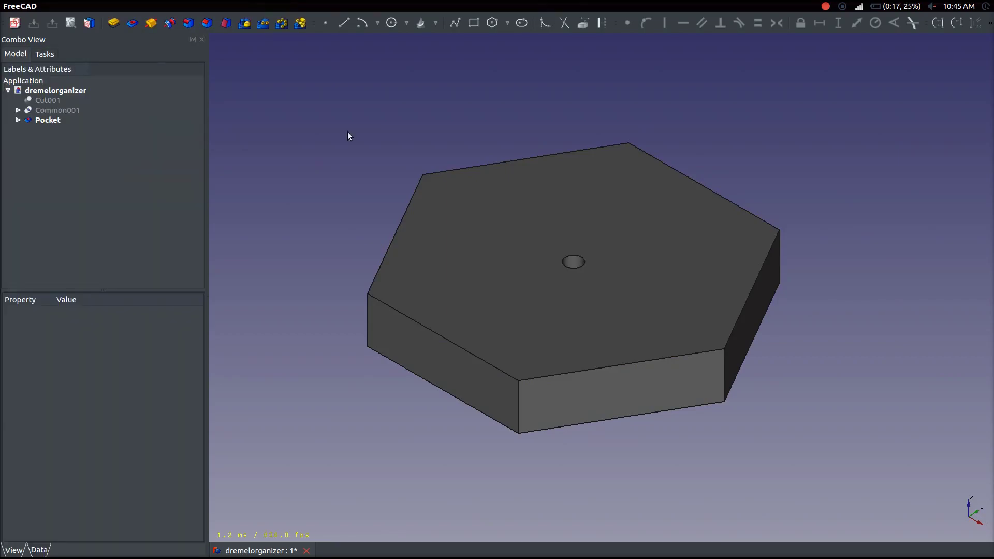
{"action": "key", "text": "2"}
{"action": "middle_click_drag", "start_coordinate": [583, 310], "coordinate": [553, 259]}
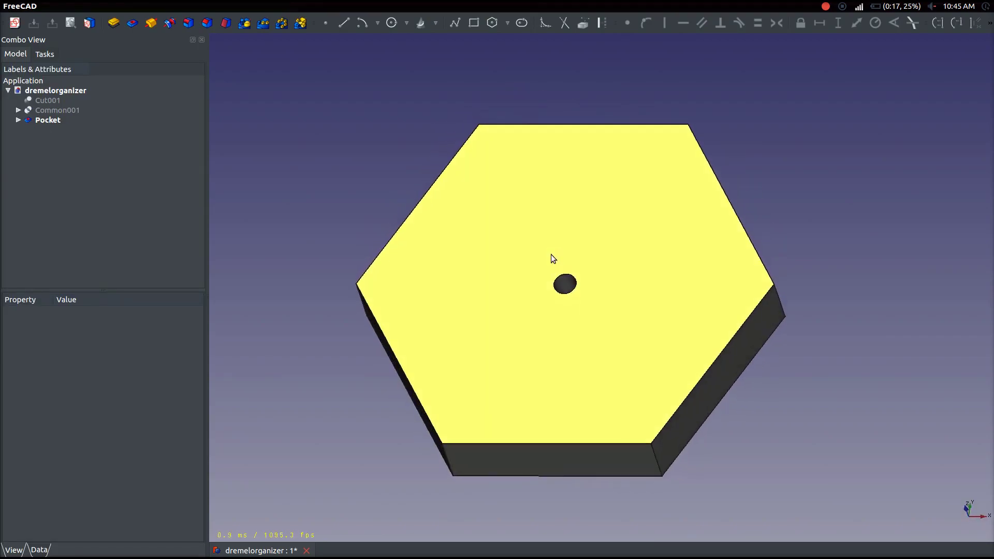
{"action": "key", "text": "2"}
{"action": "key", "text": "0"}
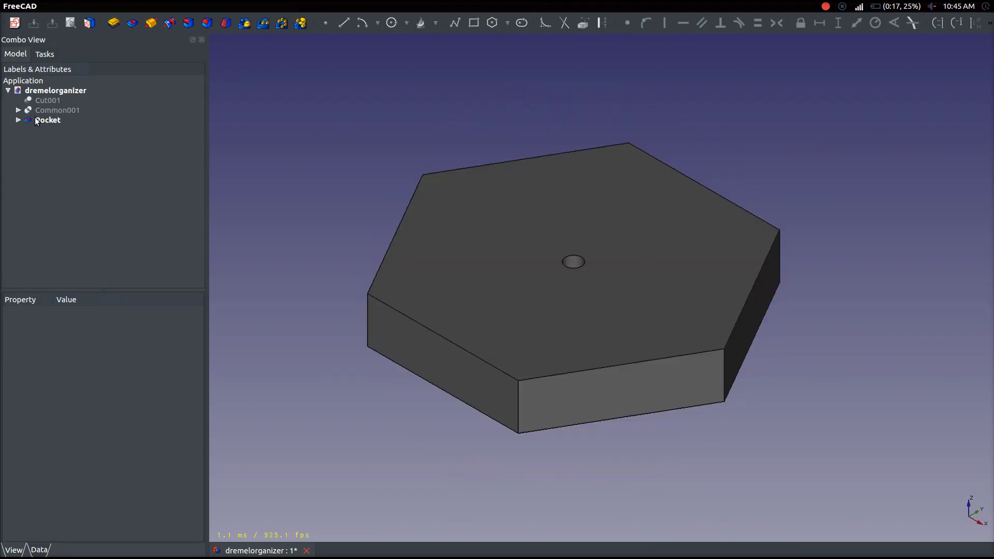
Rename the pocket feature to Pocket001.
{"action": "left_click", "coordinate": [36, 120]}
{"action": "left_click", "coordinate": [36, 120]}
{"action": "key", "text": "End"}
{"action": "type", "text": "001"}
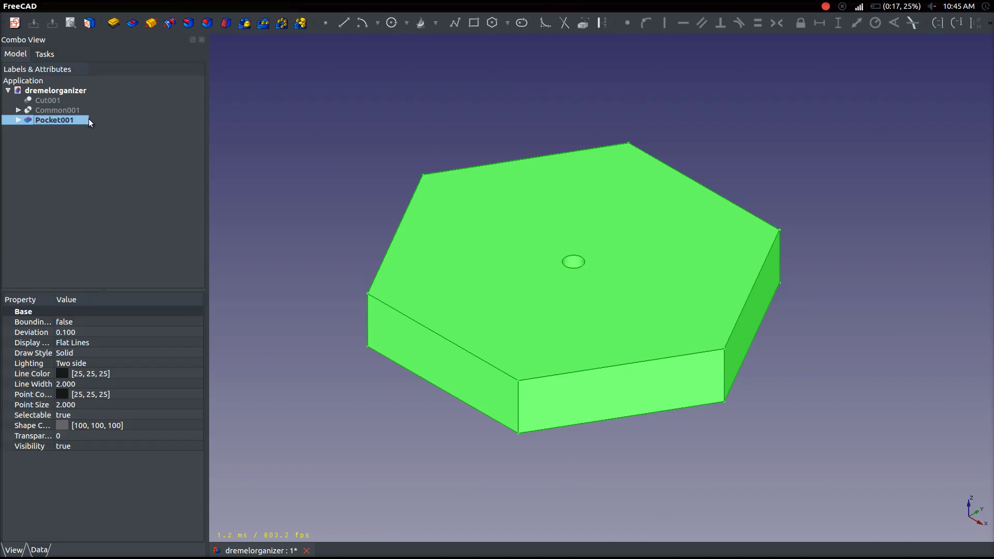
{"action": "left_click", "coordinate": [278, 129]}
{"action": "left_click", "coordinate": [79, 119]}
After cancelling a polar pattern, start a MultiTransform of Pocket001 with a linear pattern.
{"action": "left_click", "coordinate": [279, 25]}
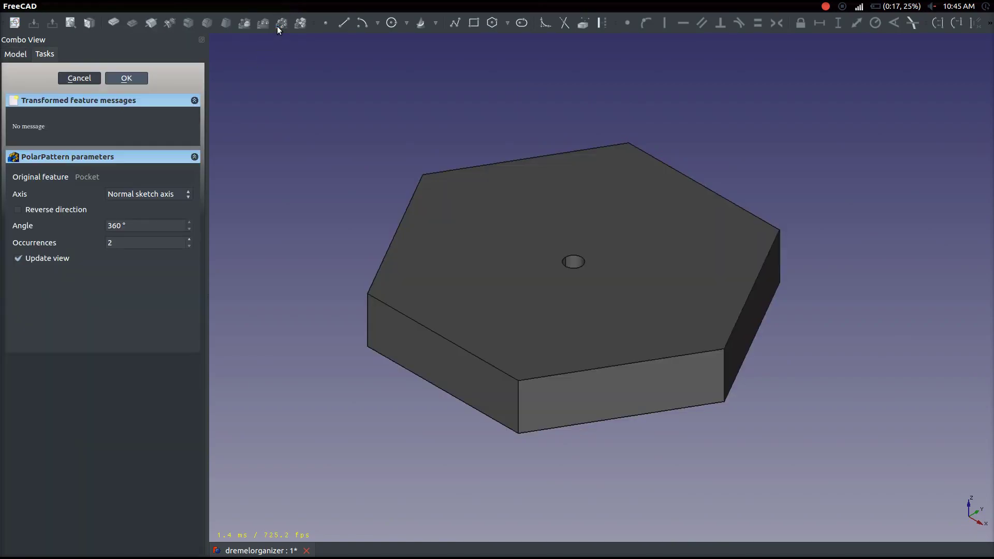
{"action": "left_click", "coordinate": [65, 79]}
{"action": "left_click", "coordinate": [51, 118]}
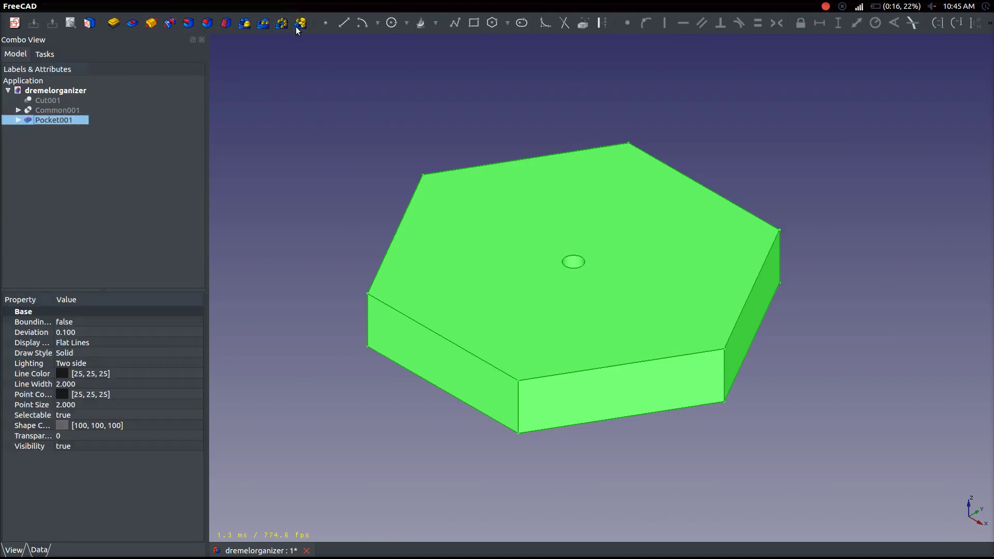
{"action": "left_click", "coordinate": [300, 23]}
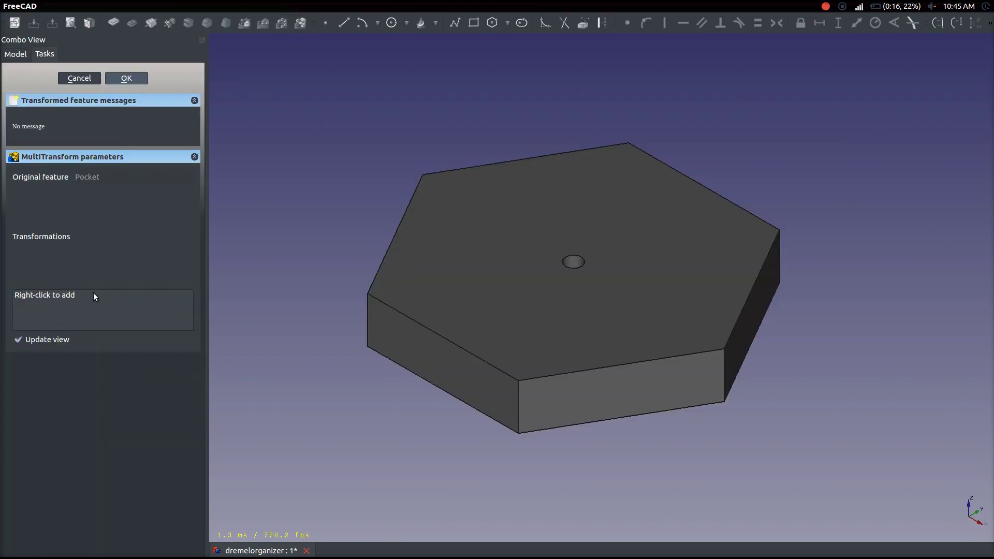
{"action": "right_click", "coordinate": [134, 314]}
{"action": "left_click", "coordinate": [180, 352]}
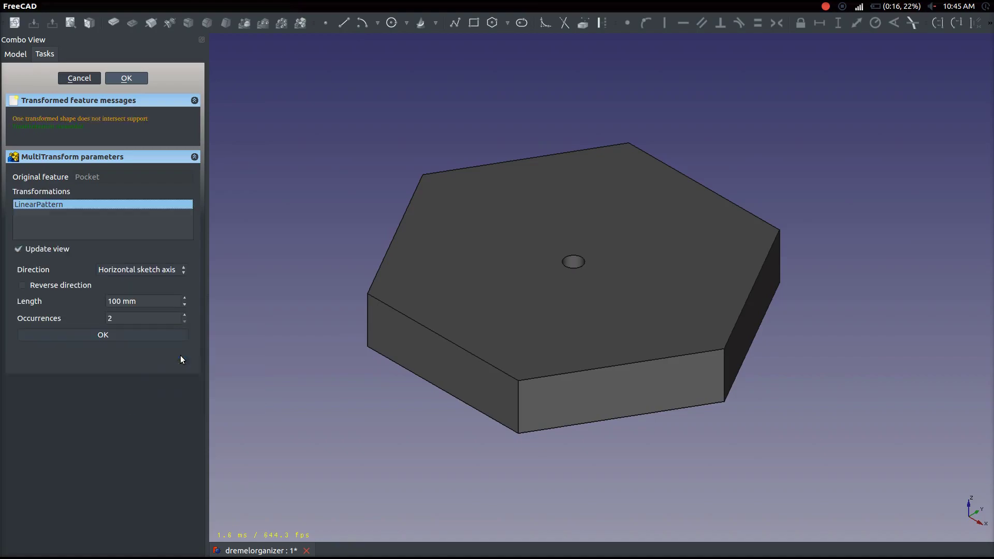
Set the linear pattern to 30 mm length with 8 occurrences and confirm it.
{"action": "double_click", "coordinate": [121, 302]}
{"action": "type", "text": "20"}
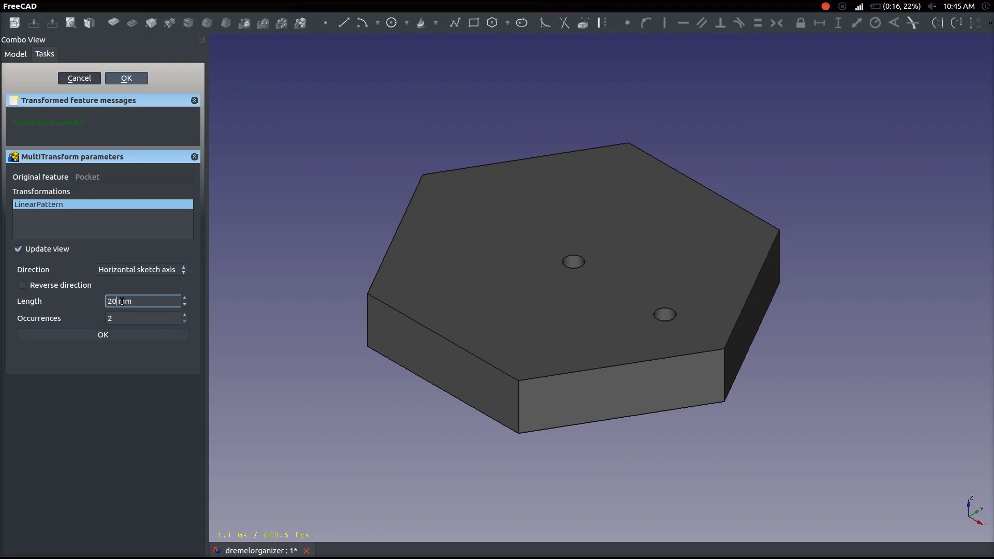
{"action": "key", "text": "BackSpace"}
{"action": "key", "text": "BackSpace"}
{"action": "type", "text": "30"}
{"action": "left_click", "coordinate": [112, 317]}
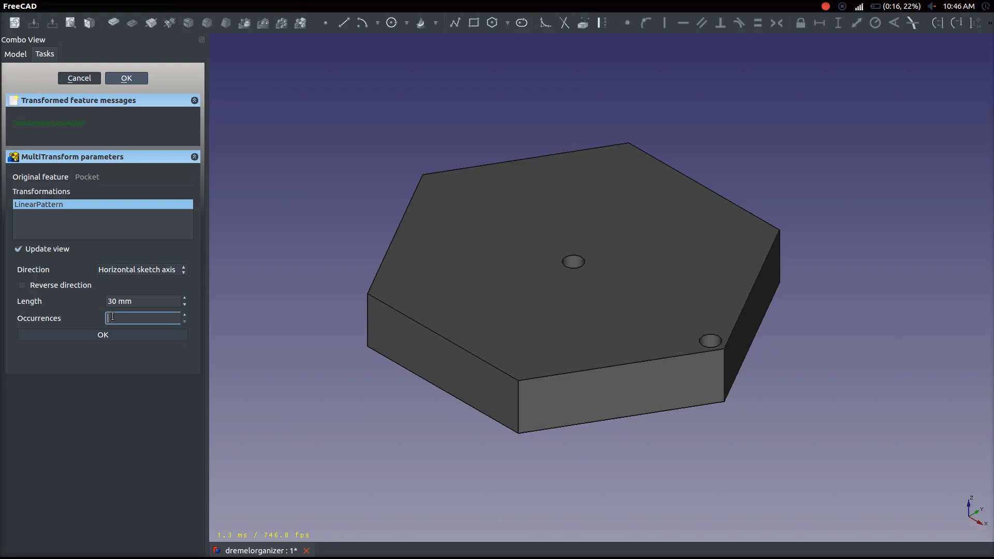
{"action": "type", "text": "10"}
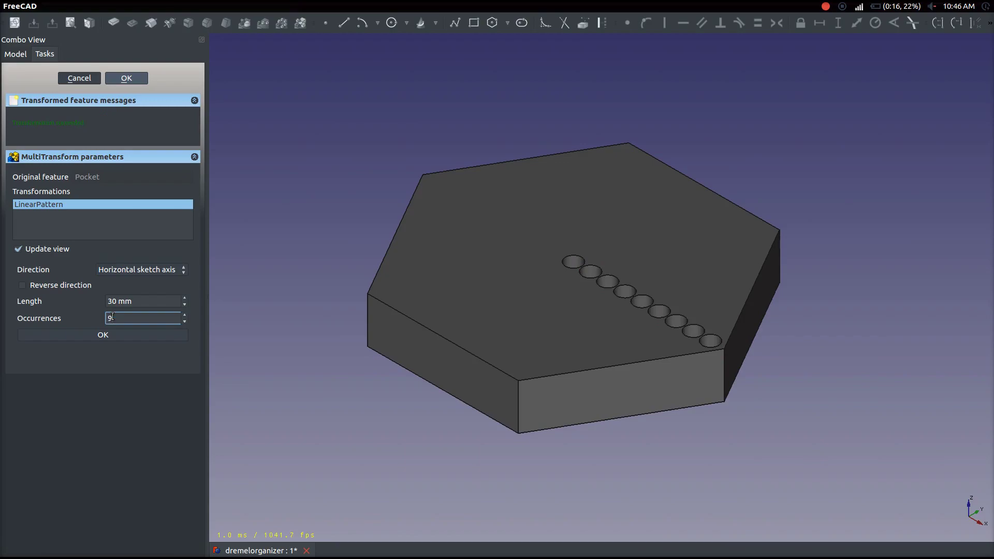
{"action": "scroll", "coordinate": [111, 318], "scroll_direction": "down", "scroll_amount": 1}
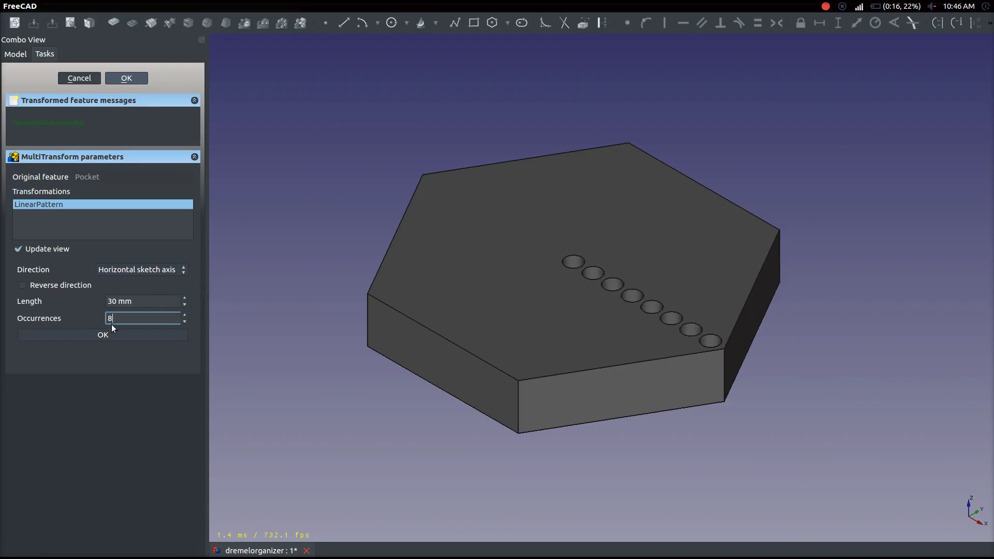
{"action": "left_click", "coordinate": [107, 338]}
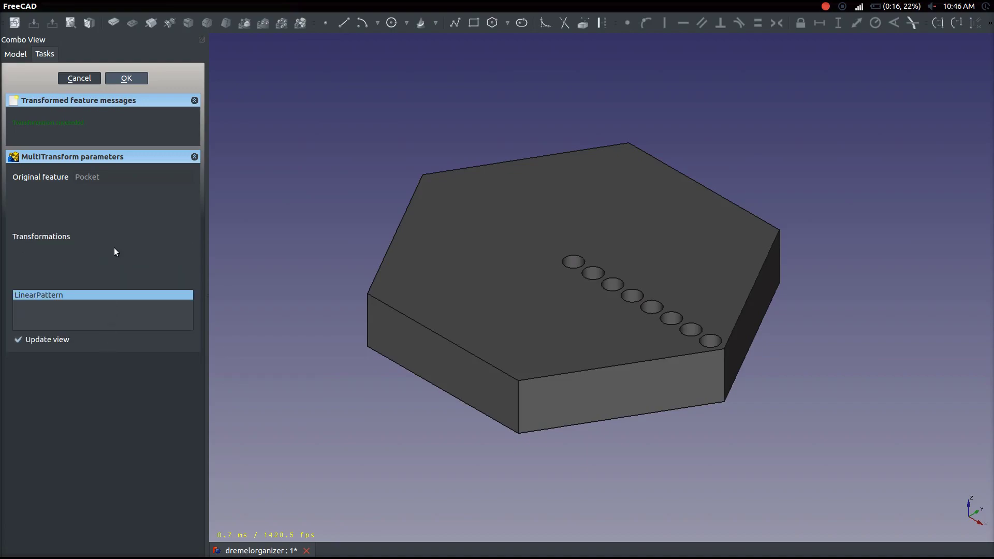
Add a Mirrored transformation after the linear pattern and confirm it.
{"action": "right_click", "coordinate": [96, 296]}
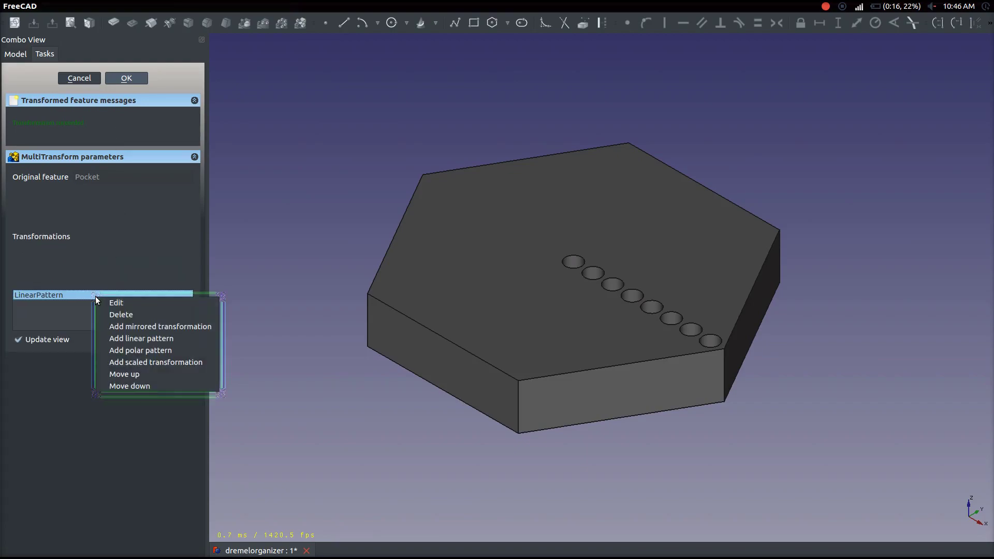
{"action": "left_click", "coordinate": [129, 328]}
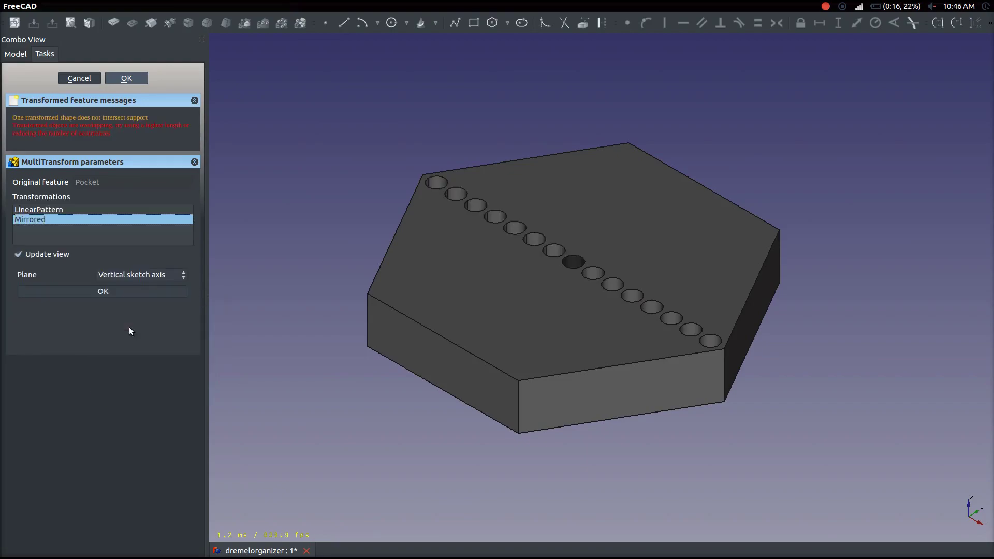
{"action": "left_click", "coordinate": [120, 290]}
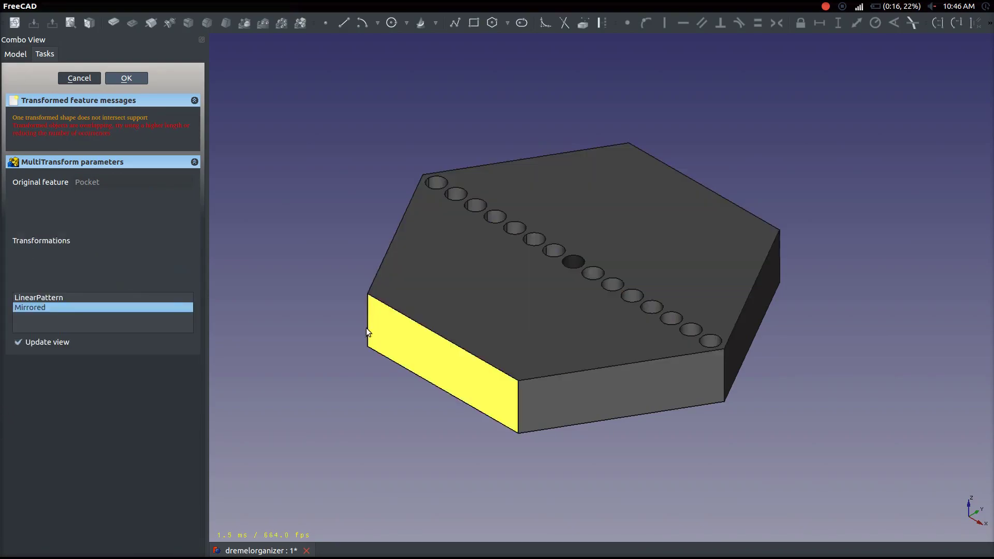
{"action": "middle_click_drag", "start_coordinate": [516, 264], "coordinate": [499, 367]}
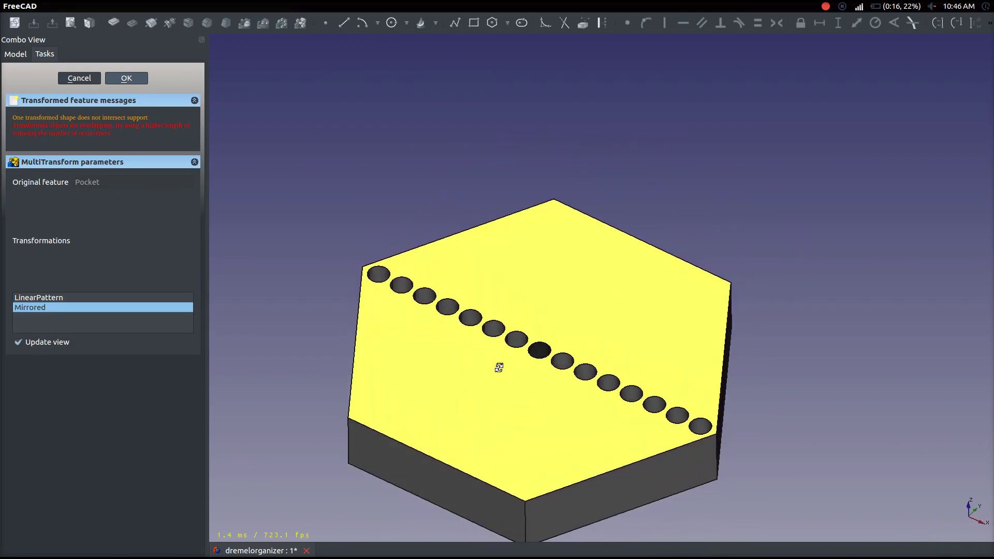
{"action": "left_click", "coordinate": [504, 381]}
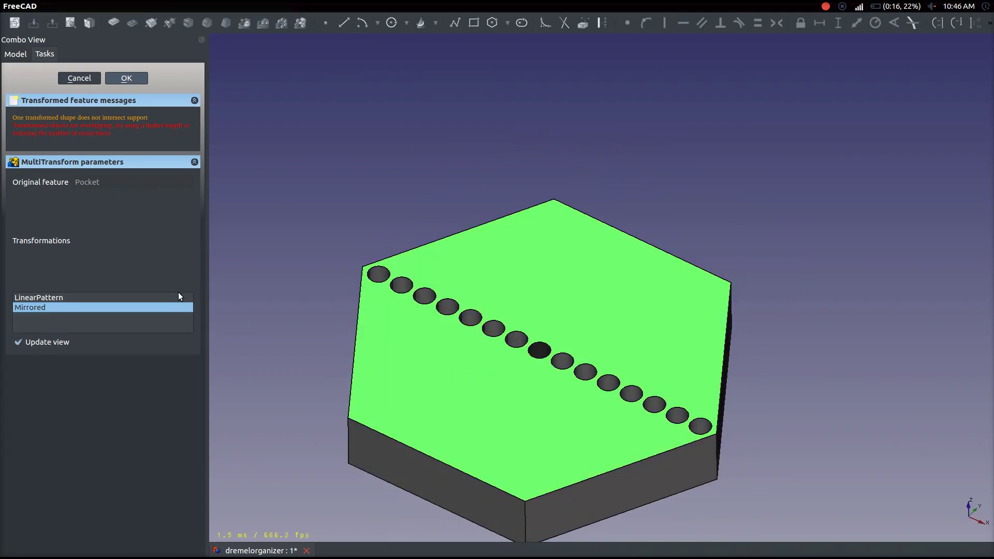
Add a polar pattern transformation, then close the MultiTransform task panel.
{"action": "right_click", "coordinate": [110, 310]}
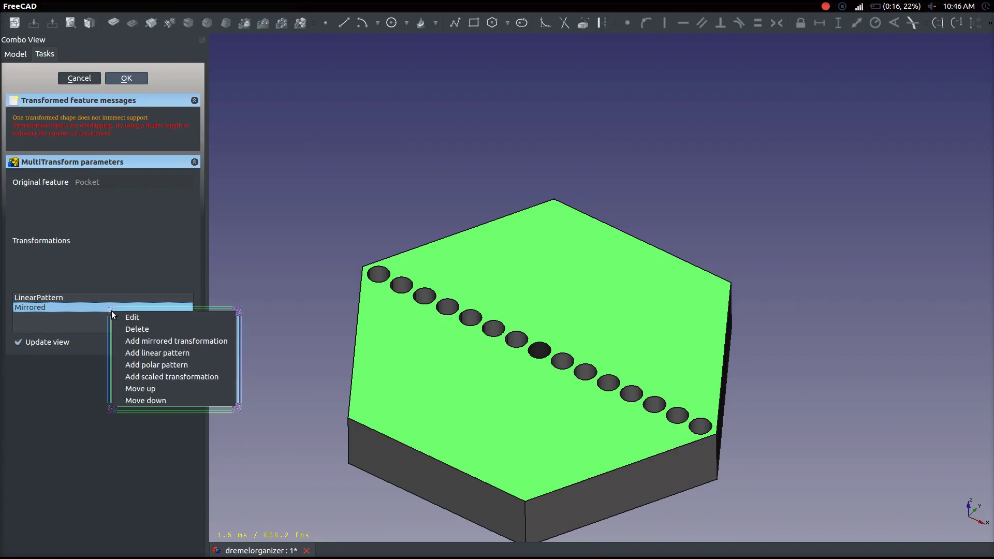
{"action": "left_click", "coordinate": [160, 364]}
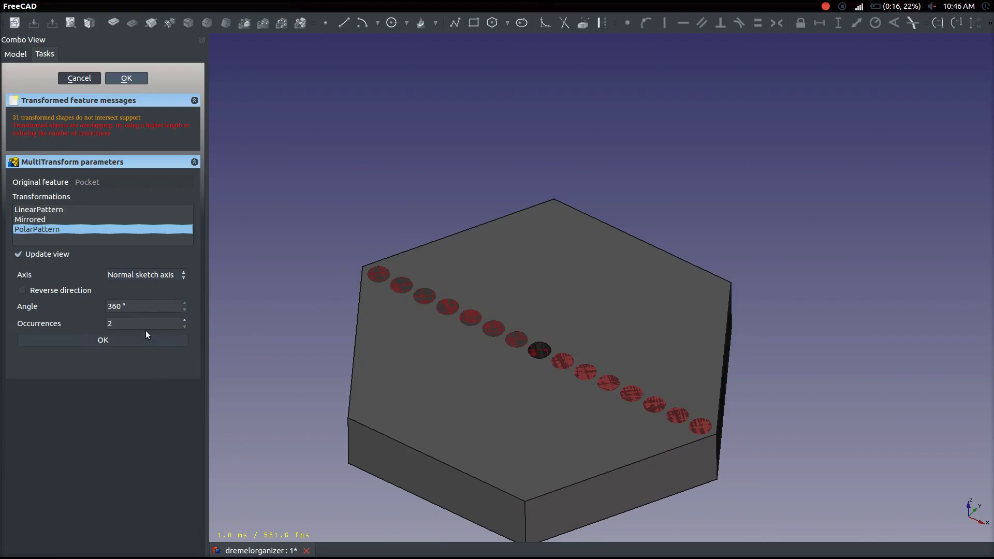
{"action": "left_click", "coordinate": [89, 79]}
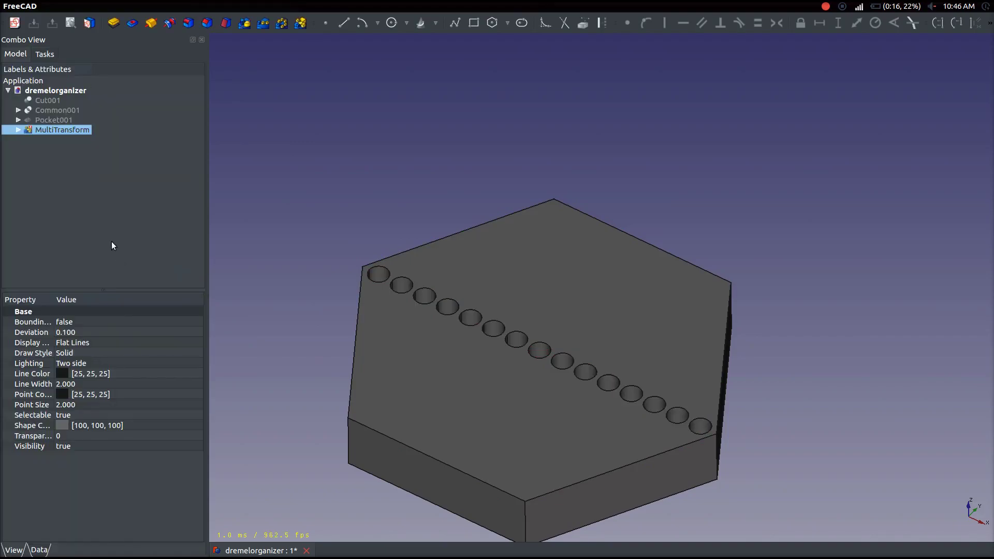
Reopen the MultiTransform, remove the Mirrored transformation, then discard the changes.
{"action": "left_click", "coordinate": [76, 126]}
{"action": "double_click", "coordinate": [79, 132]}
{"action": "left_click", "coordinate": [58, 306]}
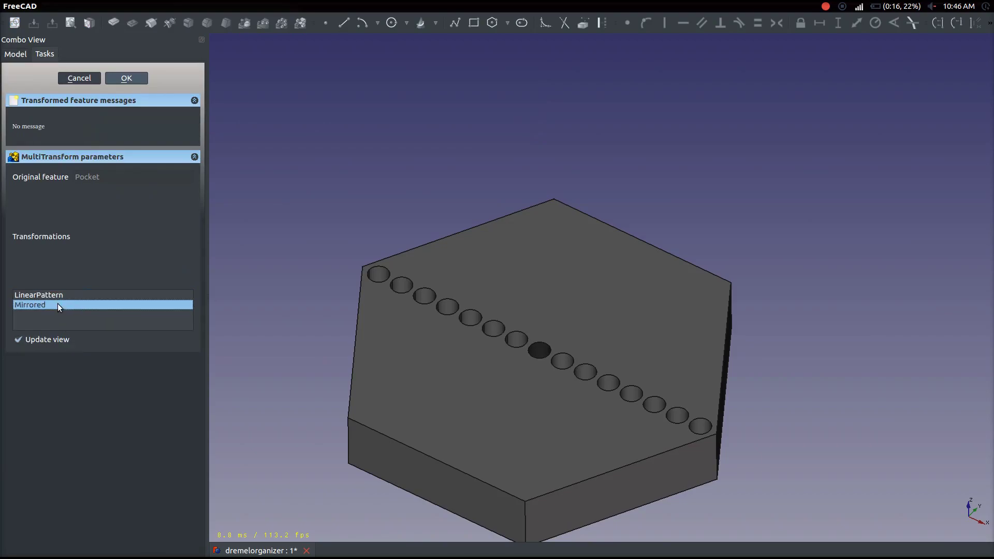
{"action": "right_click", "coordinate": [69, 302]}
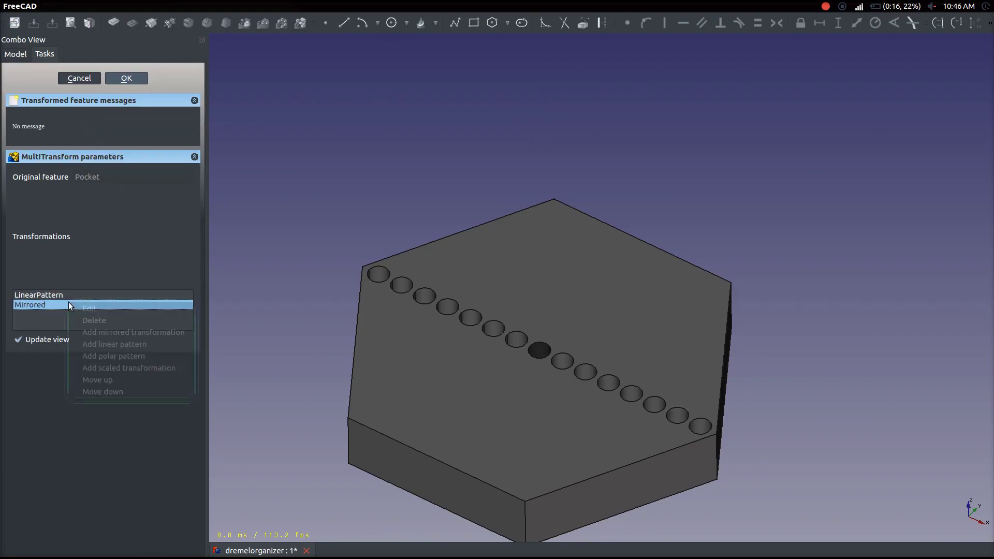
{"action": "left_click", "coordinate": [89, 316]}
{"action": "right_click", "coordinate": [76, 294]}
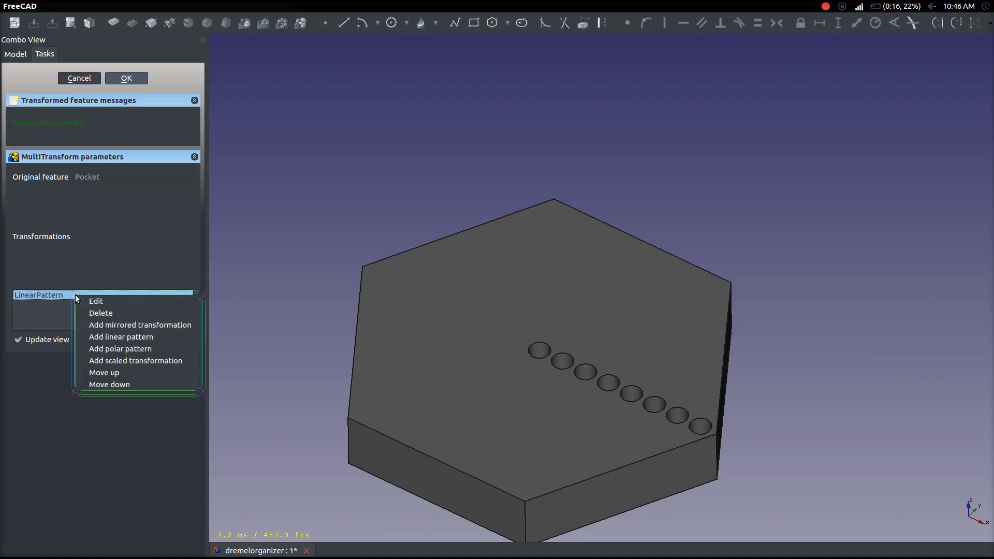
{"action": "left_click", "coordinate": [128, 345]}
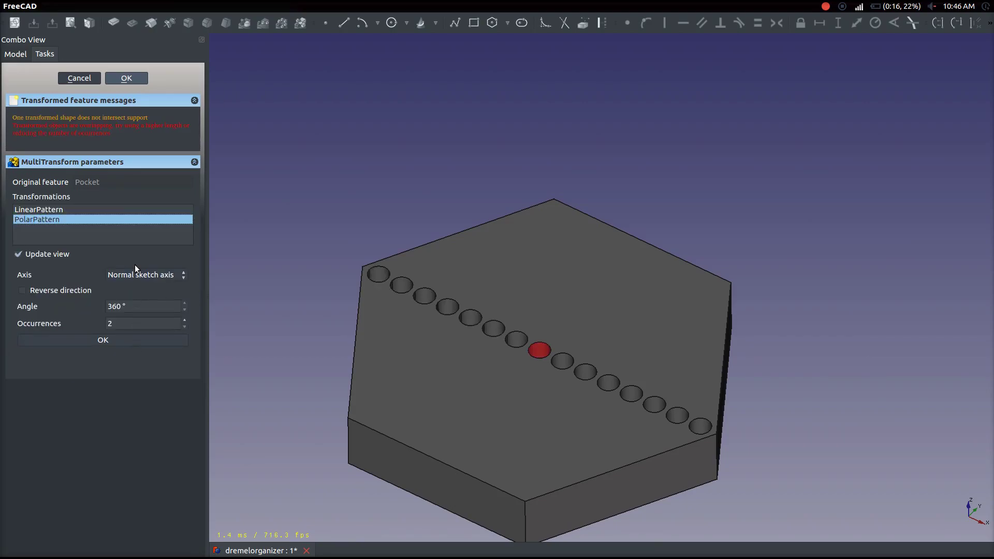
{"action": "left_click", "coordinate": [82, 80]}
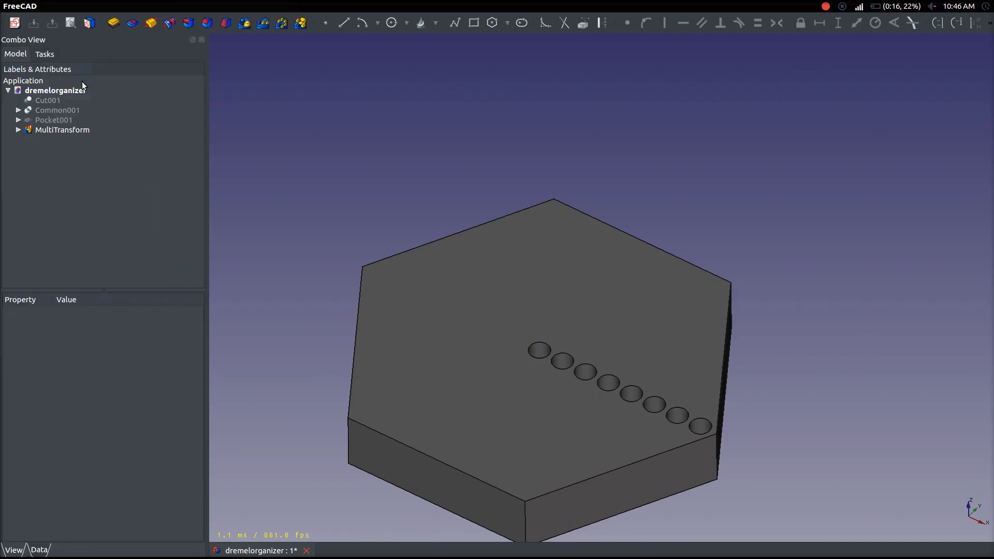
Delete the MultiTransform feature from the model tree.
{"action": "left_click", "coordinate": [16, 131]}
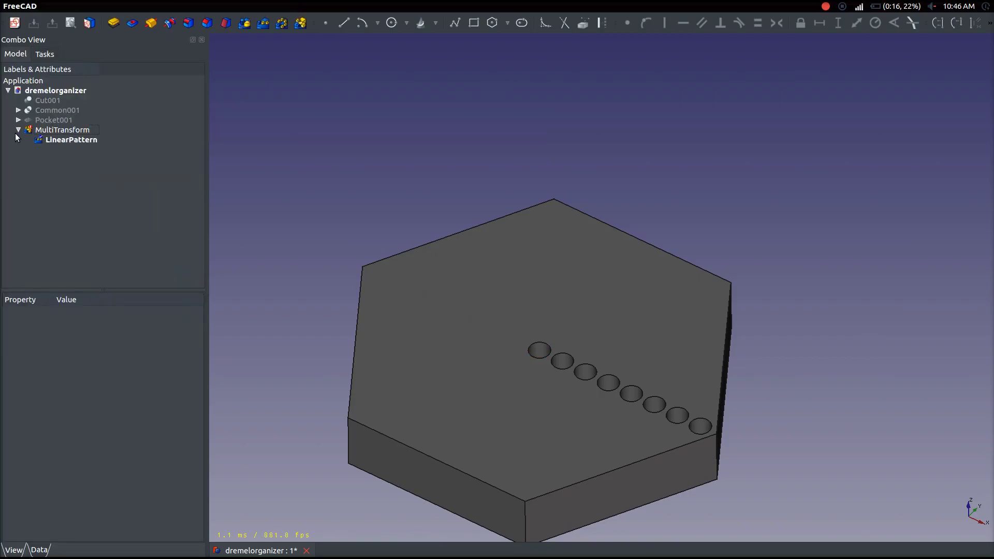
{"action": "left_click", "coordinate": [51, 137]}
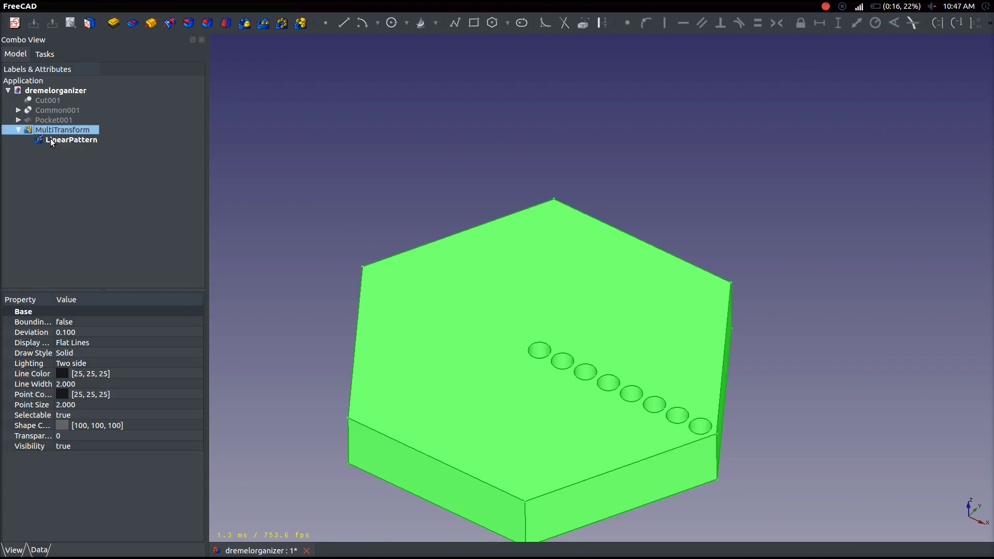
{"action": "key", "text": "Delete"}
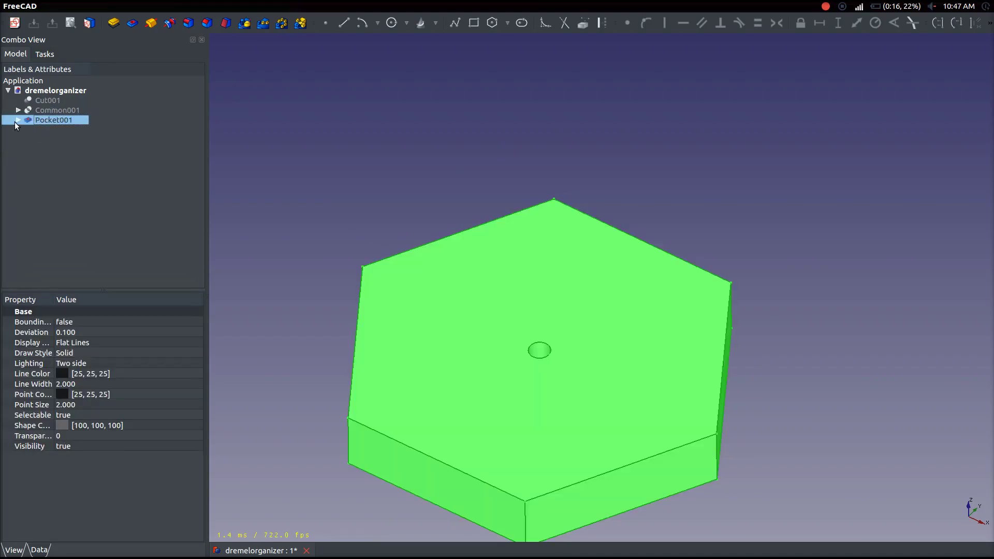
{"action": "left_click", "coordinate": [16, 121]}
In the hole sketch, delete the old centre constraints and make the two circles concentric.
{"action": "double_click", "coordinate": [48, 129]}
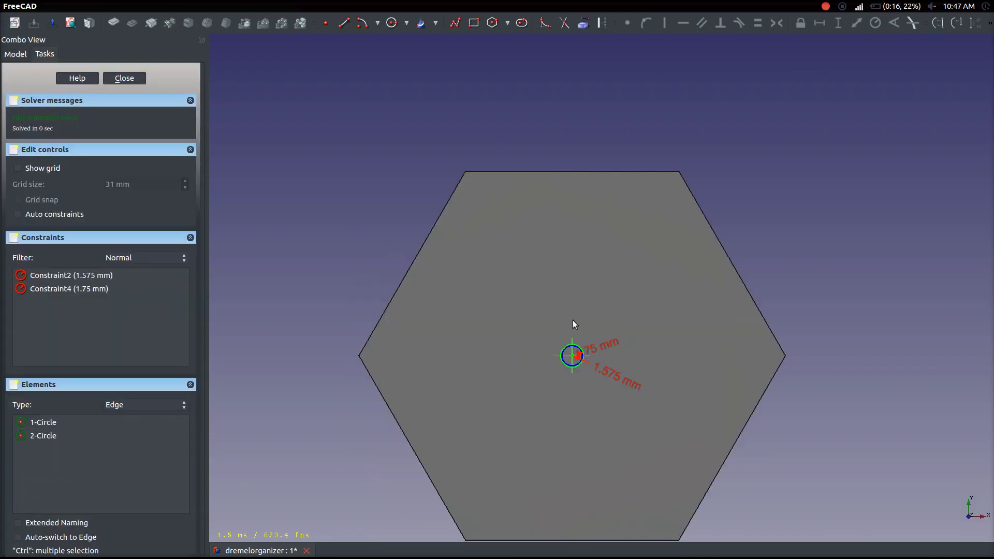
{"action": "scroll", "coordinate": [573, 321], "scroll_direction": "up", "scroll_amount": 5}
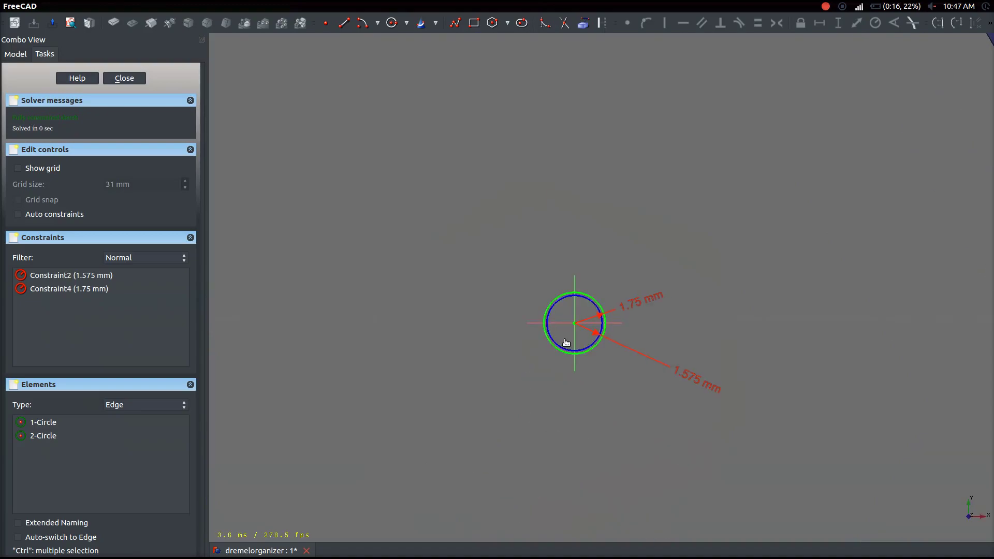
{"action": "left_click_drag", "start_coordinate": [566, 343], "coordinate": [652, 324]}
{"action": "key", "text": "Delete"}
{"action": "left_click_drag", "start_coordinate": [582, 335], "coordinate": [572, 325]}
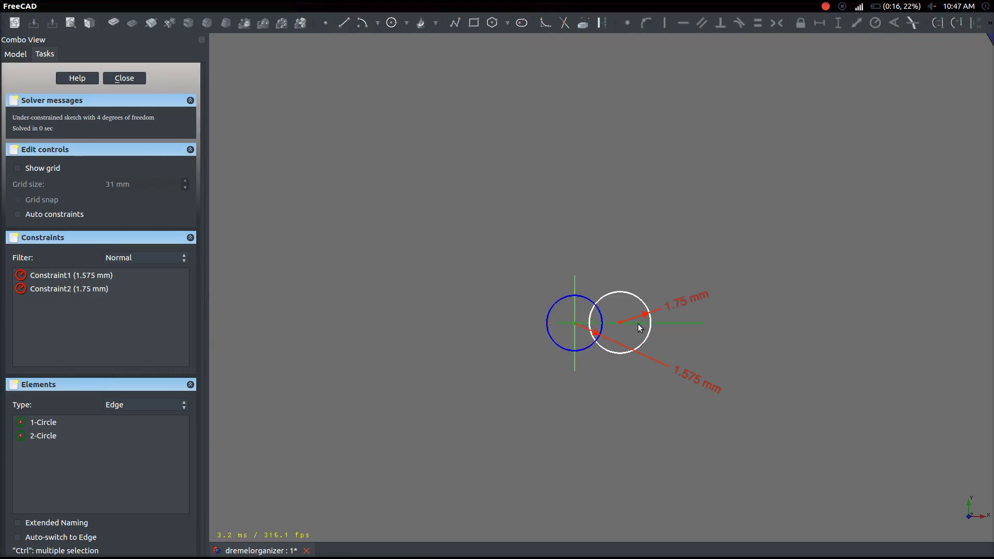
{"action": "left_click", "coordinate": [609, 324]}
{"action": "left_click_drag", "start_coordinate": [596, 346], "coordinate": [618, 317]}
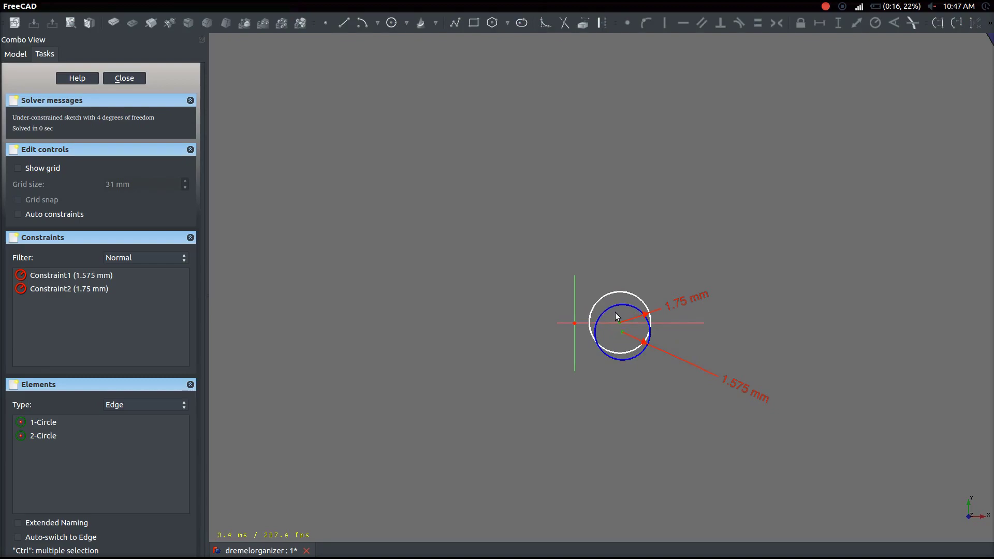
{"action": "key", "text": "c"}
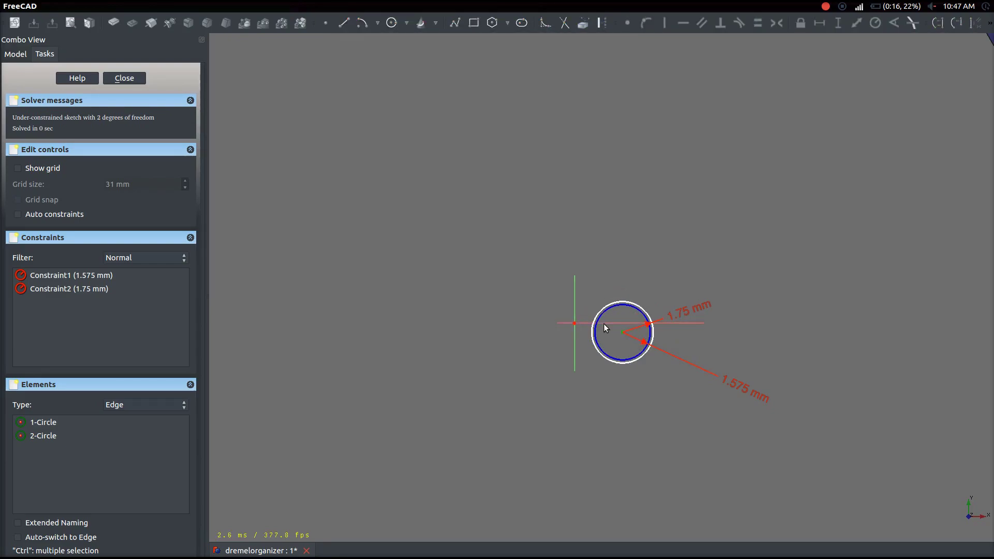
Constrain the circles' centre point onto the horizontal sketch axis.
{"action": "left_click", "coordinate": [604, 323]}
{"action": "left_click", "coordinate": [652, 23]}
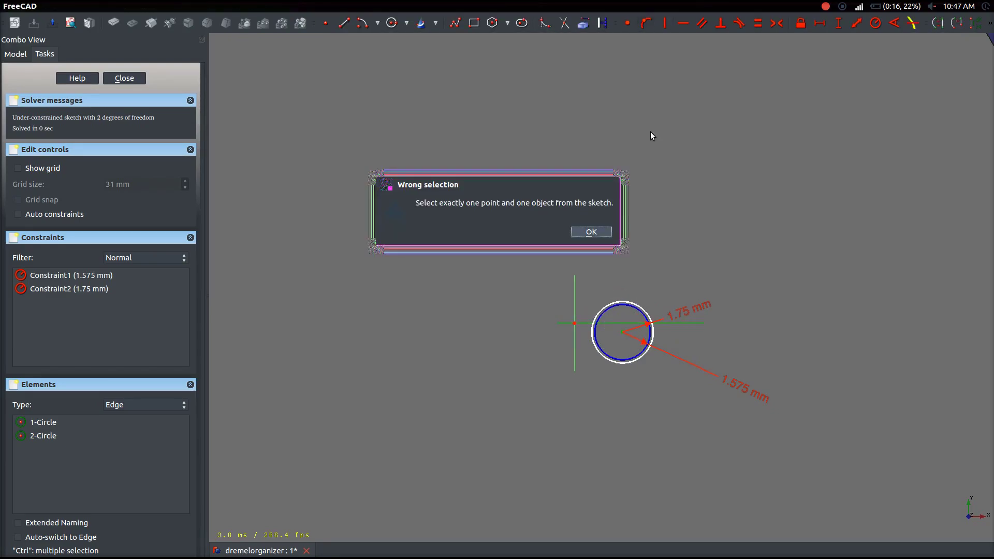
{"action": "key", "text": "Return"}
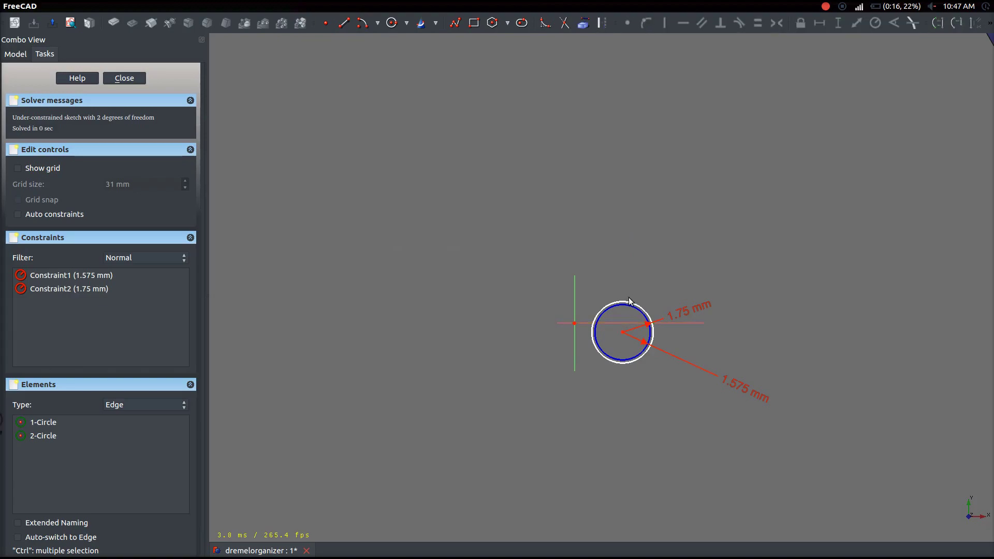
{"action": "left_click", "coordinate": [623, 331]}
{"action": "left_click", "coordinate": [620, 322]}
{"action": "left_click", "coordinate": [647, 23]}
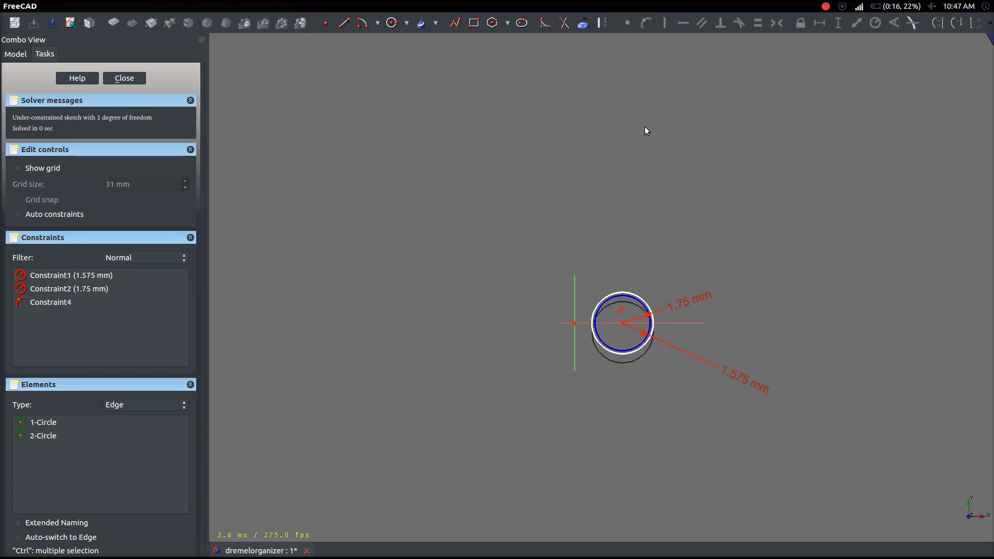
Add a horizontal distance constraint from the sketch origin to the circles' centre.
{"action": "left_click", "coordinate": [568, 314]}
{"action": "key", "text": "l"}
{"action": "key", "text": "Return"}
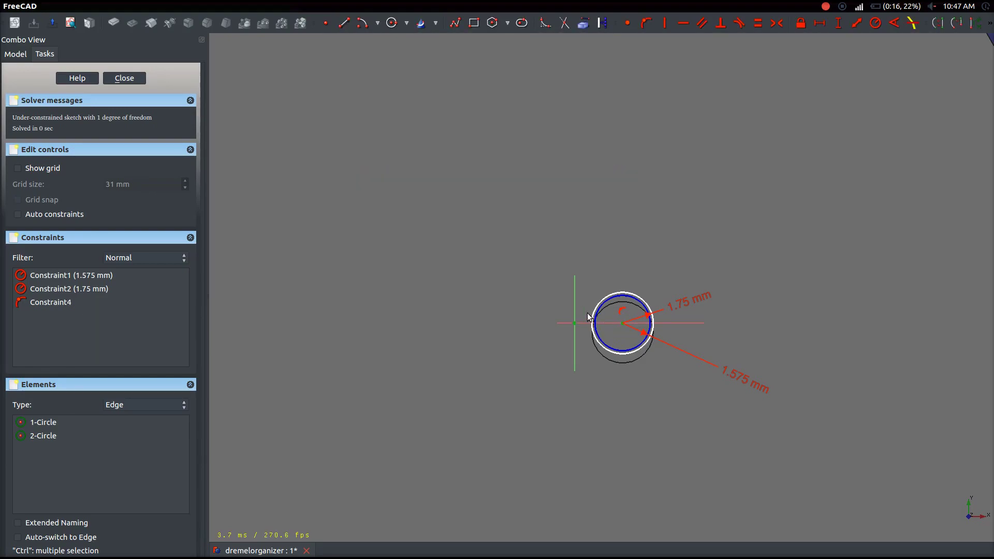
{"action": "key", "text": "l"}
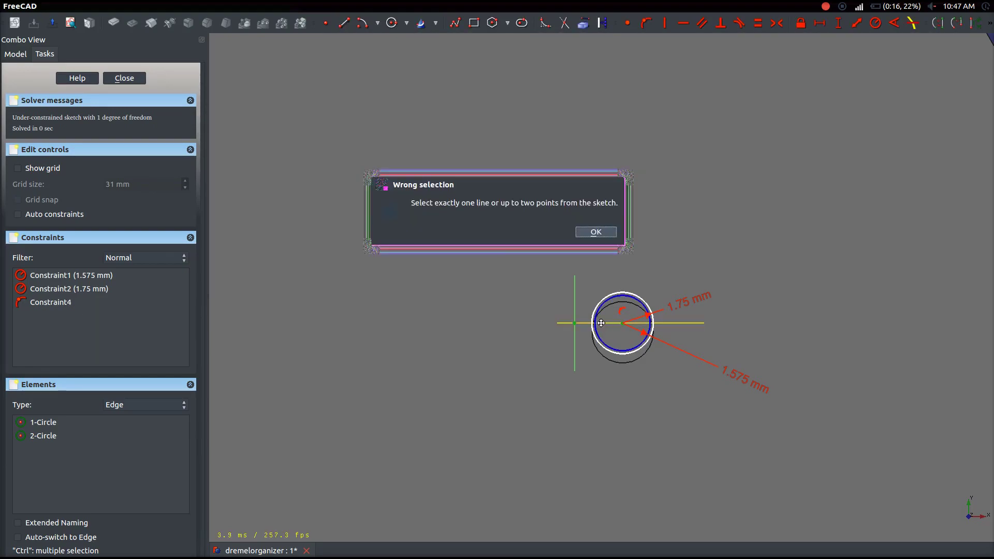
{"action": "key", "text": "Return"}
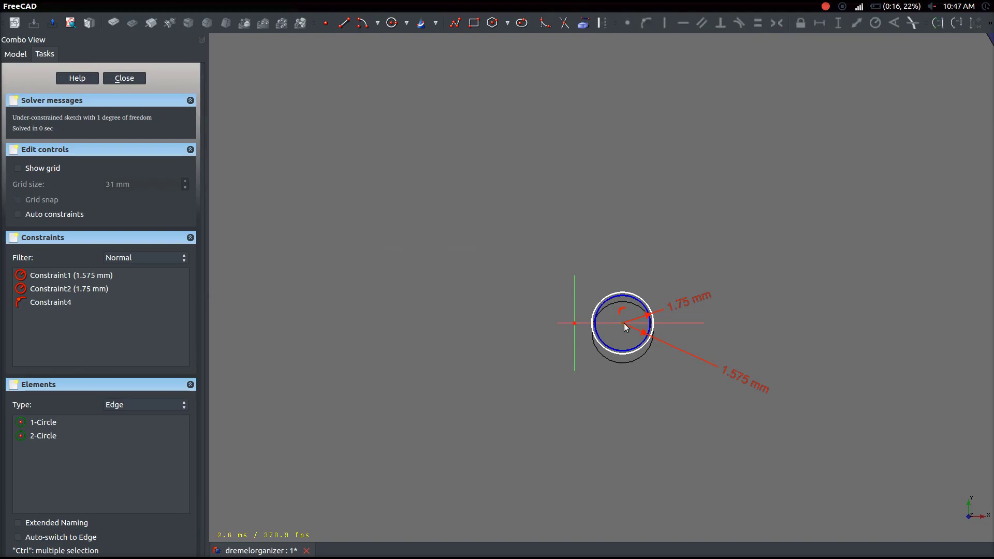
{"action": "left_click", "coordinate": [576, 322]}
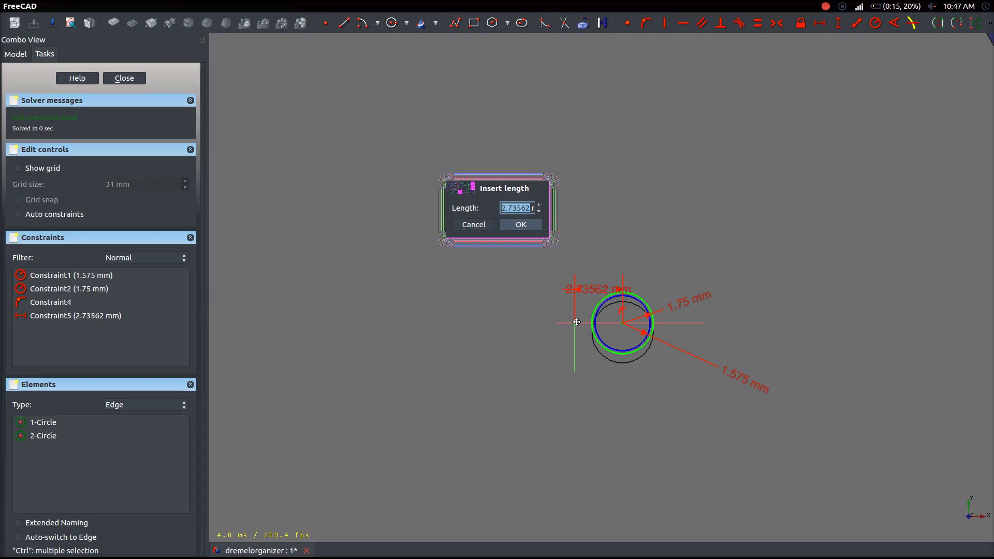
Set the origin-to-centre horizontal distance to 2 mm, then change it to 3 mm.
{"action": "type", "text": "2"}
{"action": "key", "text": "Return"}
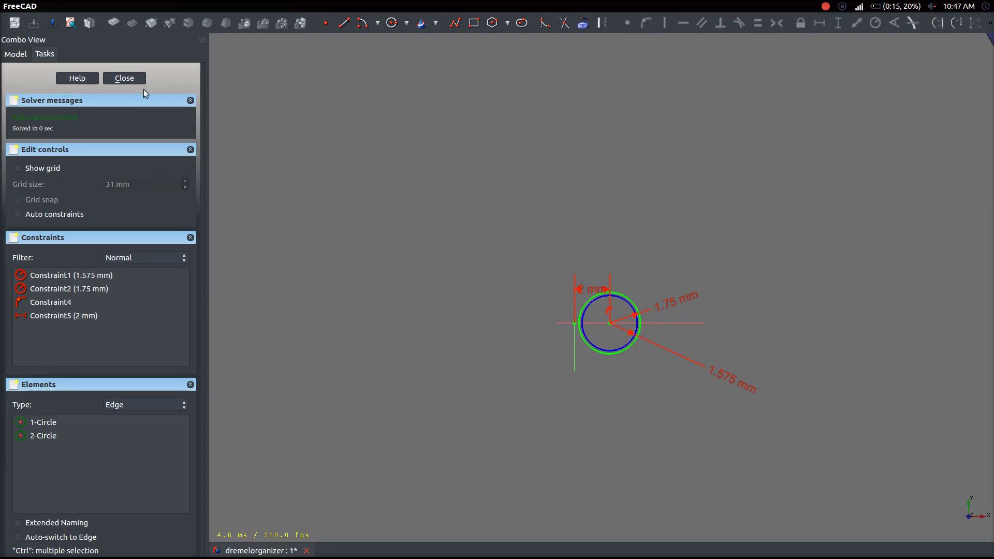
{"action": "double_click", "coordinate": [598, 290]}
{"action": "type", "text": "3"}
{"action": "key", "text": "Return"}
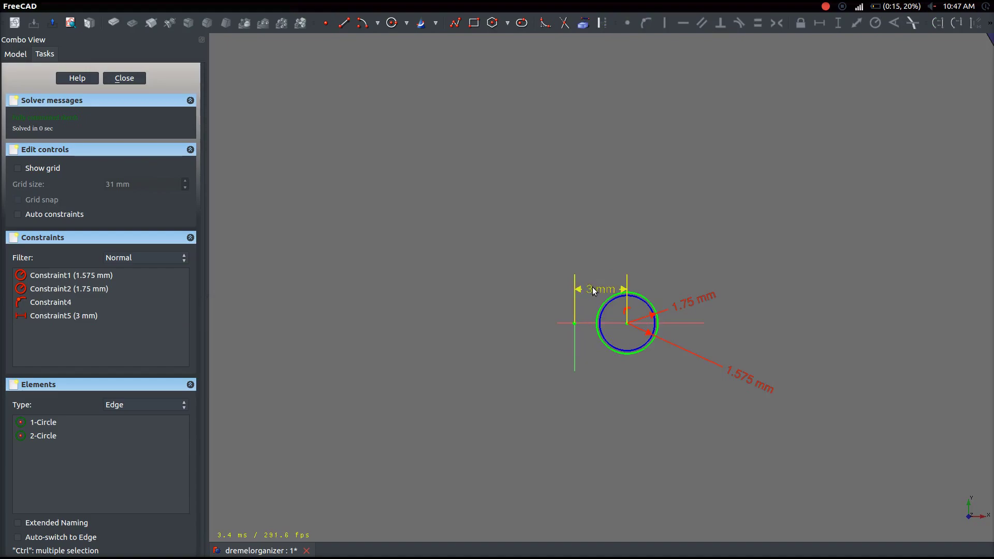
{"action": "left_click", "coordinate": [392, 23]}
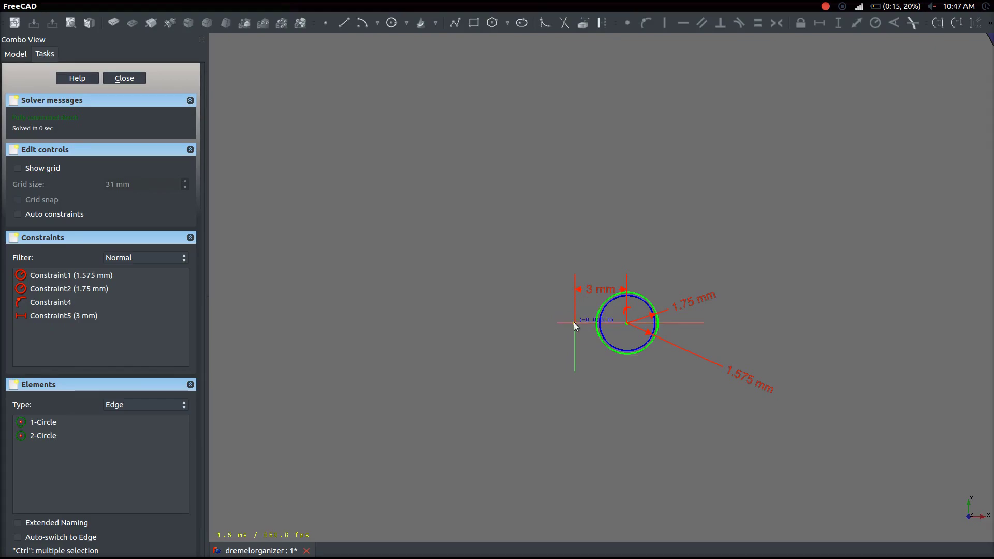
Draw a circle at the sketch origin and give it a 1.75 mm radius.
{"action": "left_click", "coordinate": [575, 322]}
{"action": "left_click", "coordinate": [559, 308]}
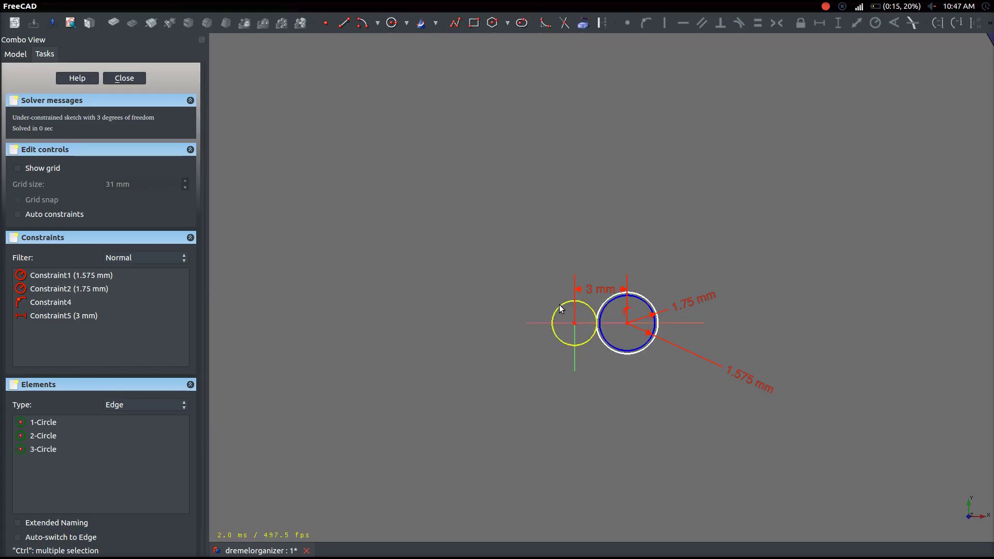
{"action": "left_click", "coordinate": [561, 310]}
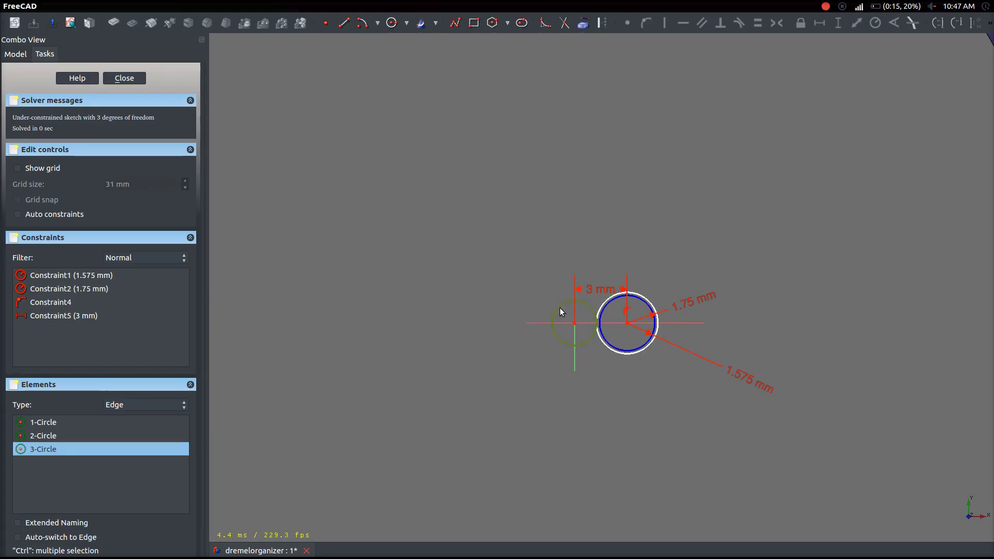
{"action": "left_click", "coordinate": [590, 306]}
{"action": "left_click", "coordinate": [875, 26]}
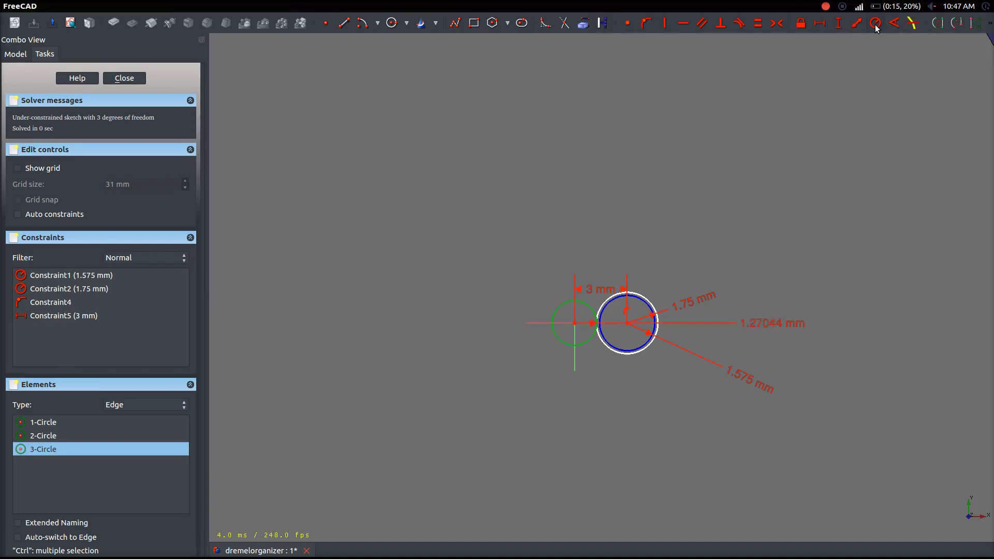
{"action": "type", "text": "1.75"}
{"action": "key", "text": "Return"}
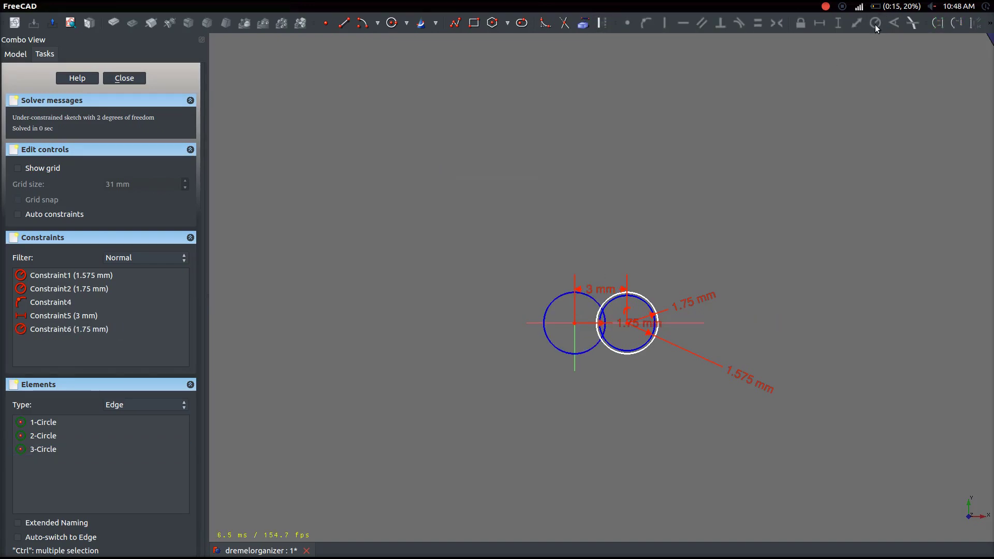
Change the hole spacing from 3 mm to 4 mm and close the sketch.
{"action": "double_click", "coordinate": [603, 294]}
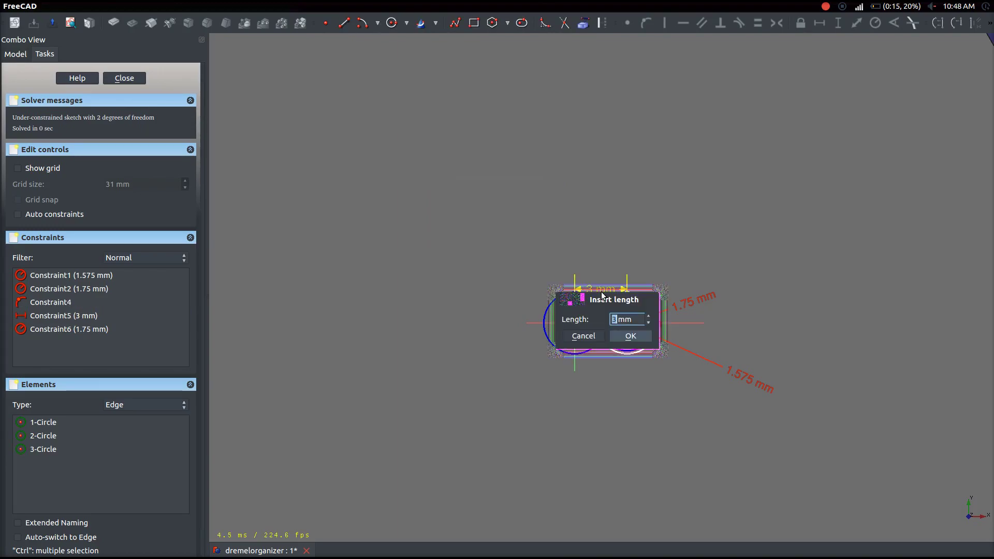
{"action": "type", "text": "4"}
{"action": "key", "text": "Return"}
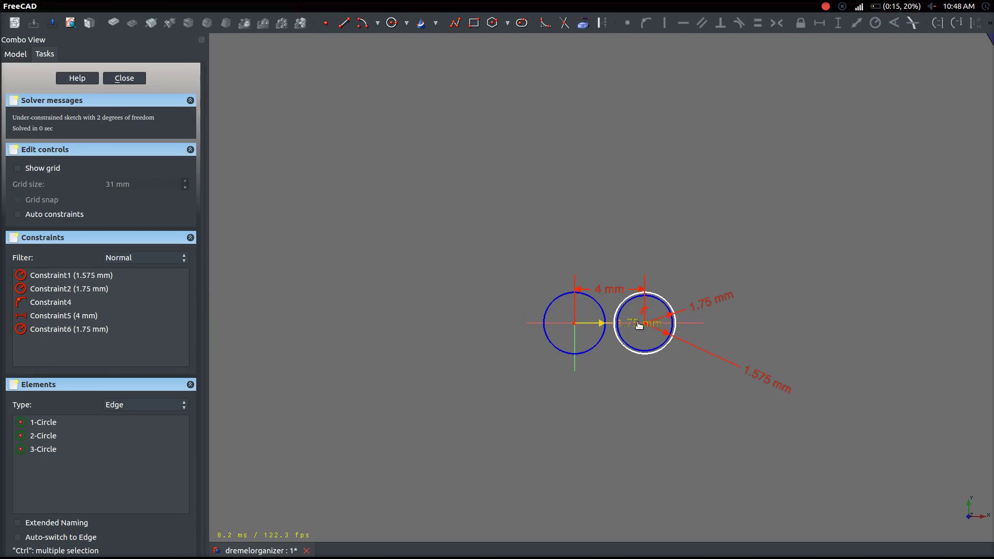
{"action": "key", "text": "Escape"}
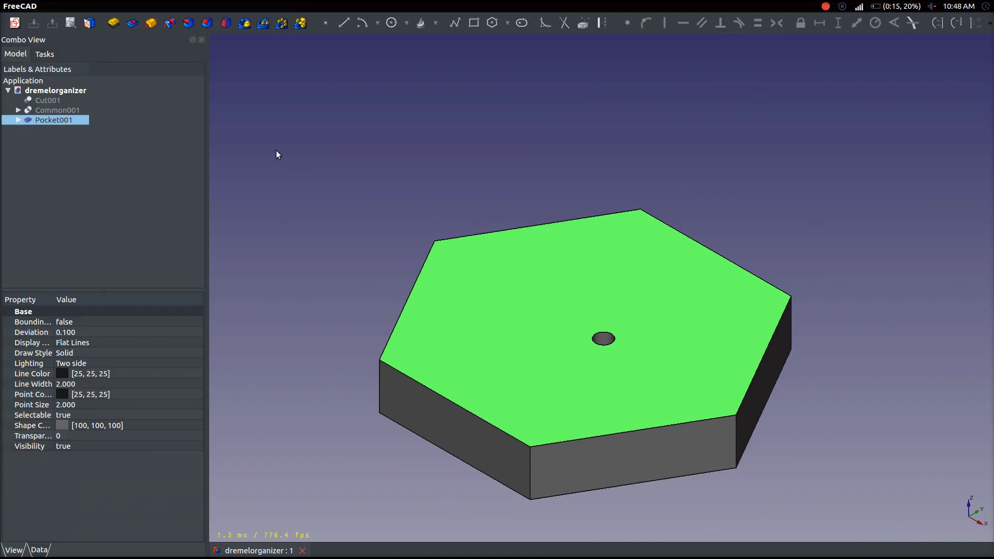
{"action": "left_click", "coordinate": [275, 147]}
{"action": "double_click", "coordinate": [54, 119]}
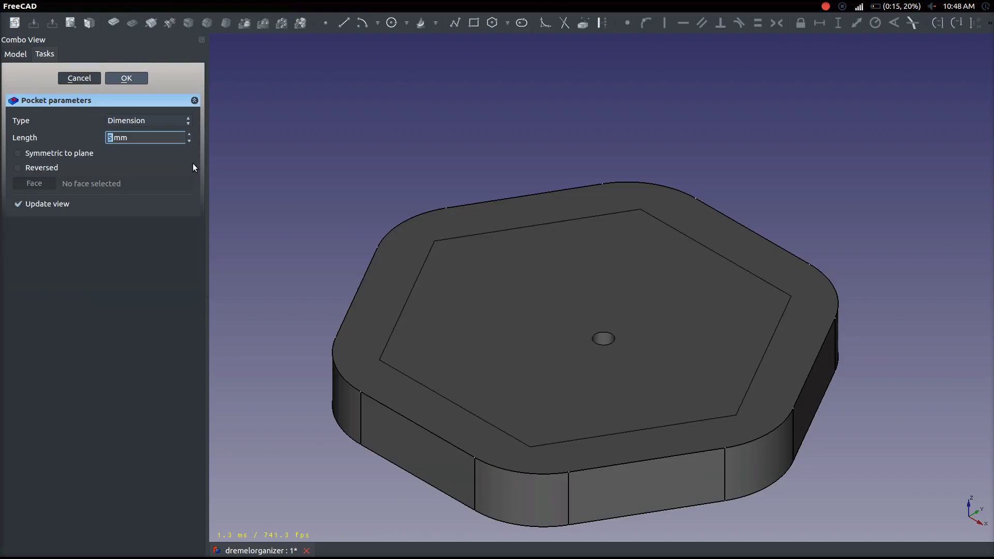
{"action": "left_click", "coordinate": [91, 78]}
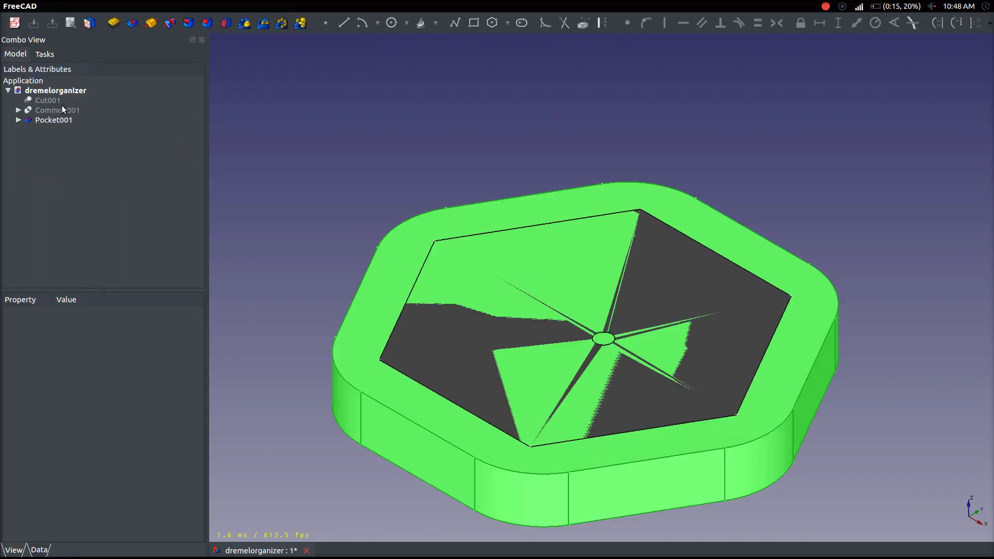
{"action": "left_click", "coordinate": [59, 122]}
{"action": "left_click", "coordinate": [19, 110]}
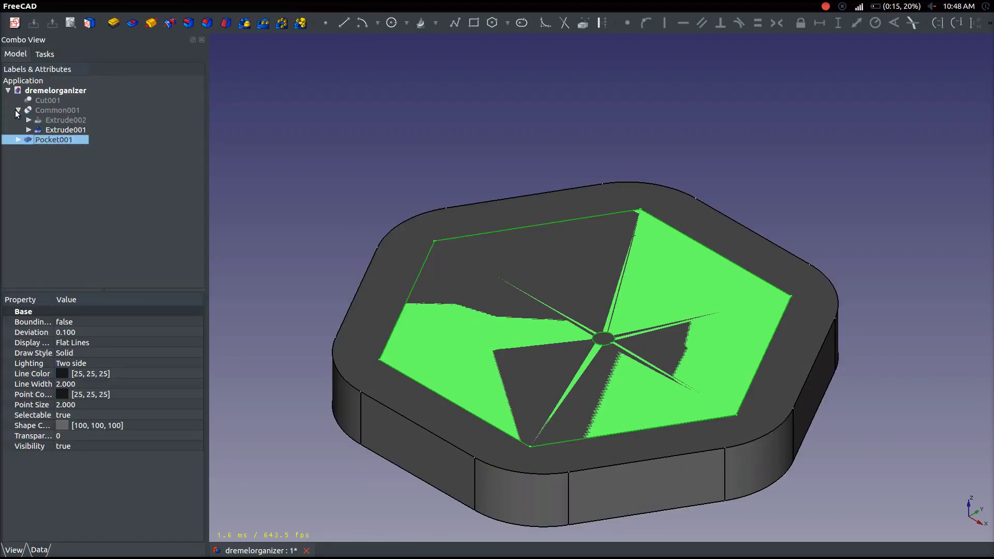
{"action": "left_click", "coordinate": [57, 130]}
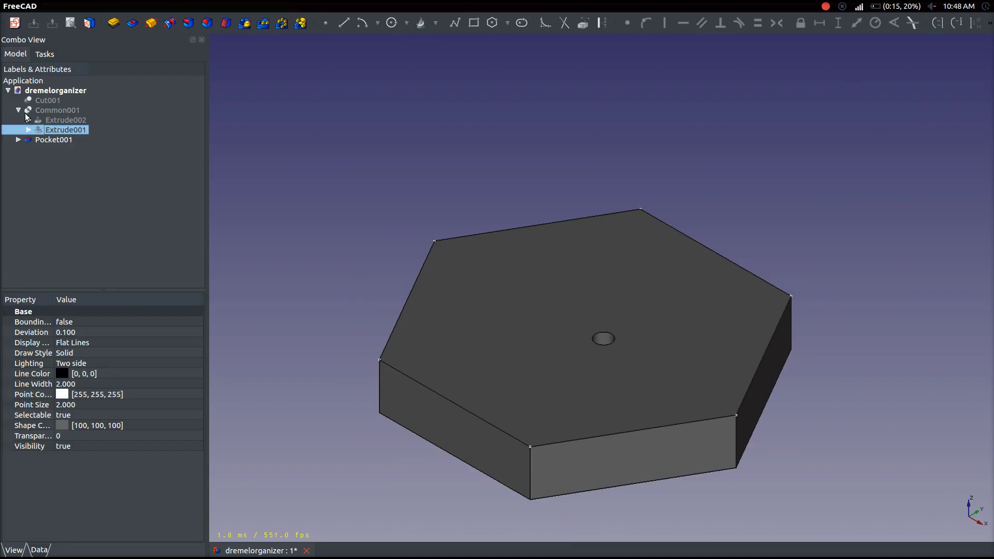
{"action": "left_click", "coordinate": [19, 111]}
{"action": "left_click", "coordinate": [42, 119]}
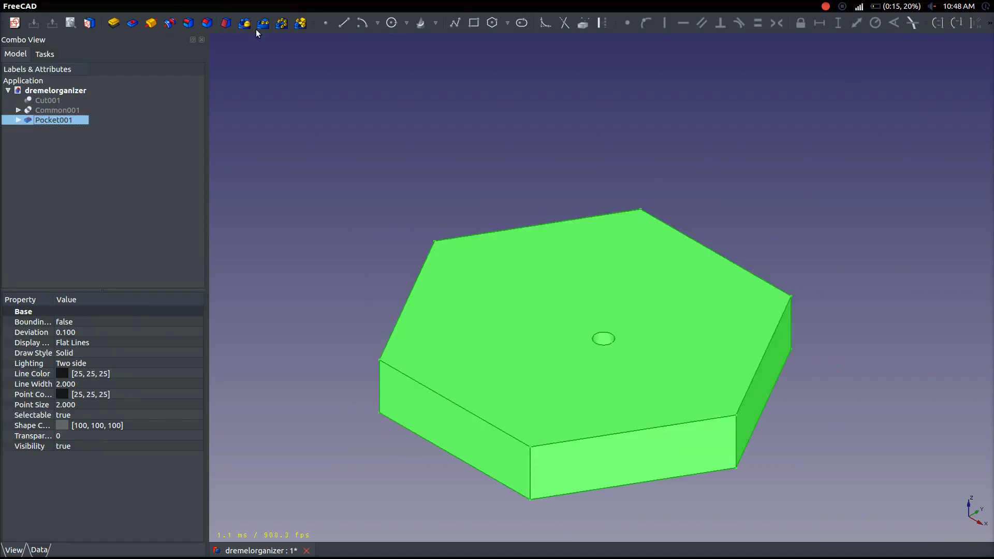
Create a MultiTransform of the pocket with a linear pattern (100 mm, 2 occurrences).
{"action": "left_click", "coordinate": [300, 23]}
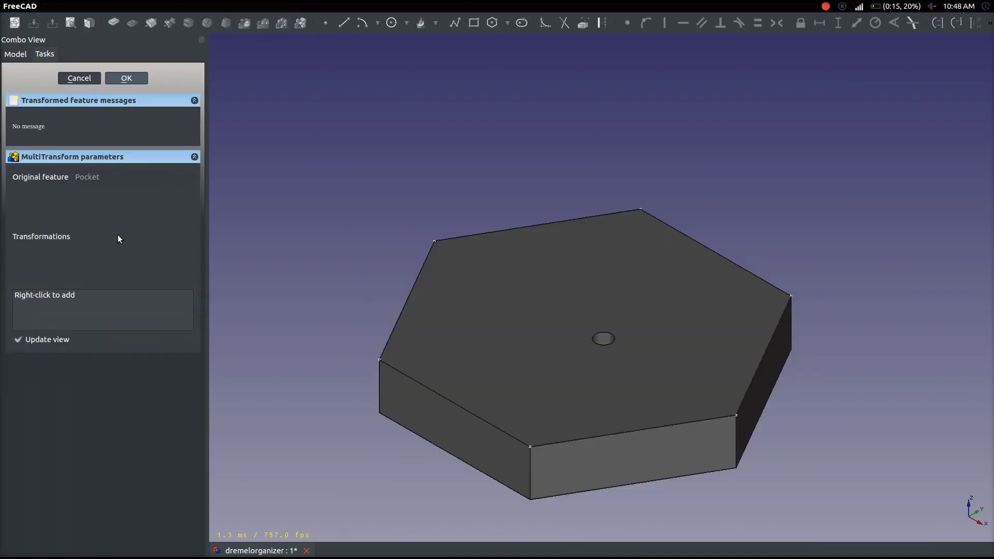
{"action": "right_click", "coordinate": [48, 298]}
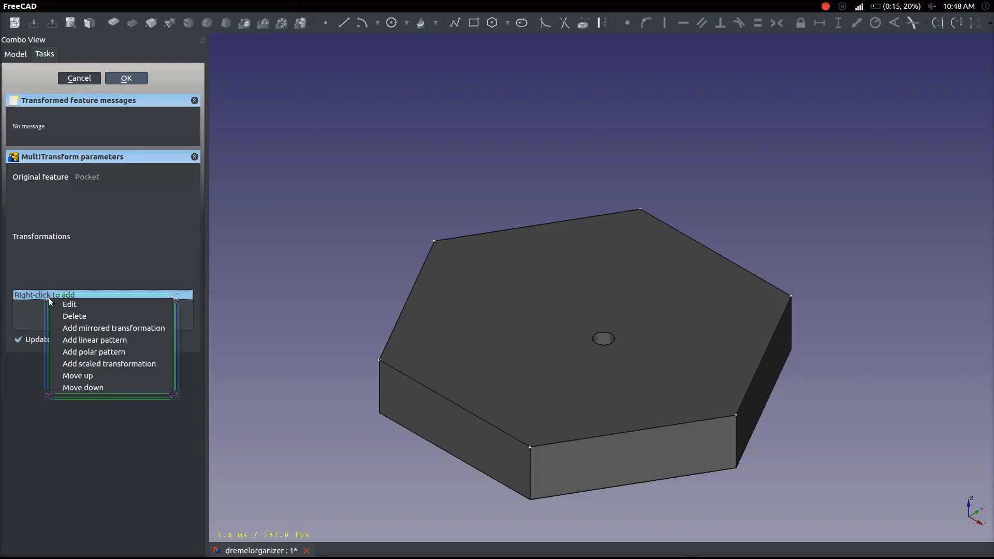
{"action": "left_click", "coordinate": [95, 341]}
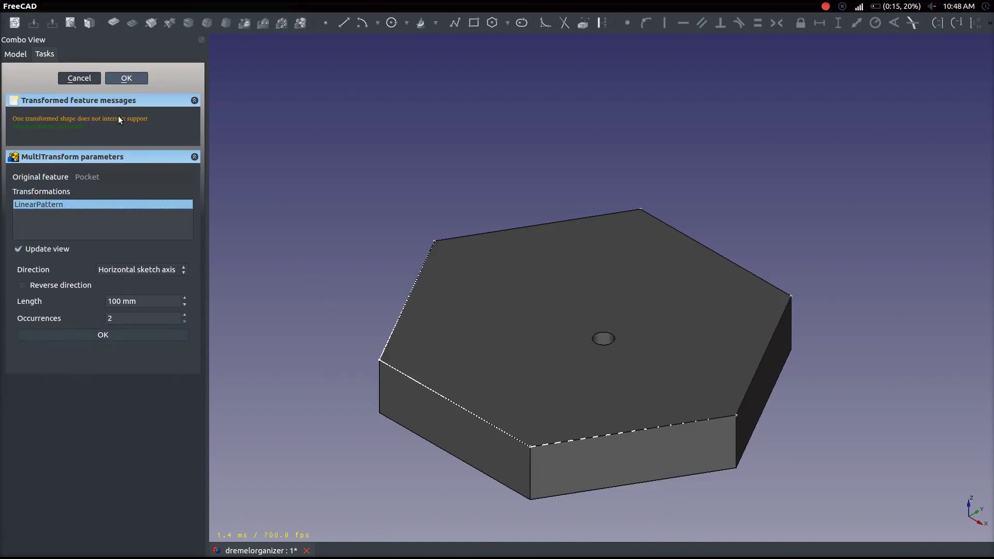